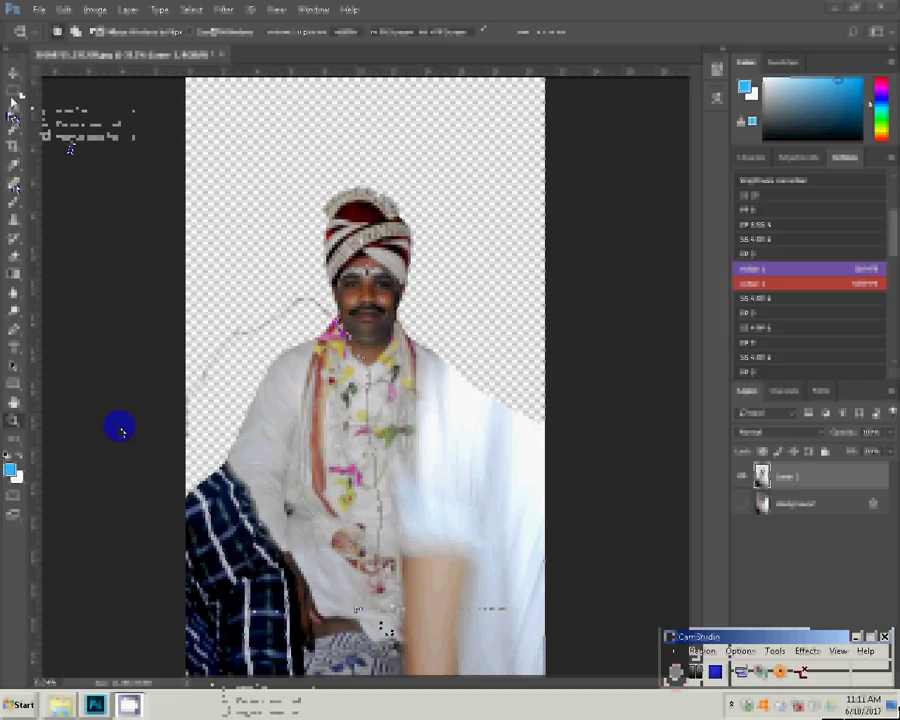
- Trace a Magnetic Lasso selection around the groom's left shoulder and the plaid cloth below it
{"action": "key", "text": "l"}
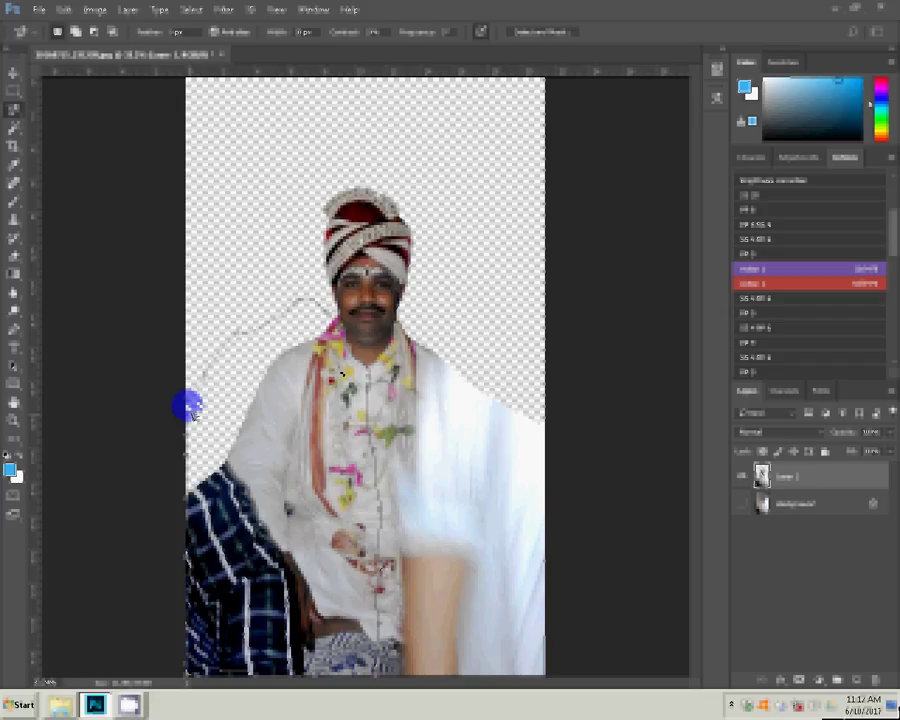
{"action": "left_click", "coordinate": [190, 410]}
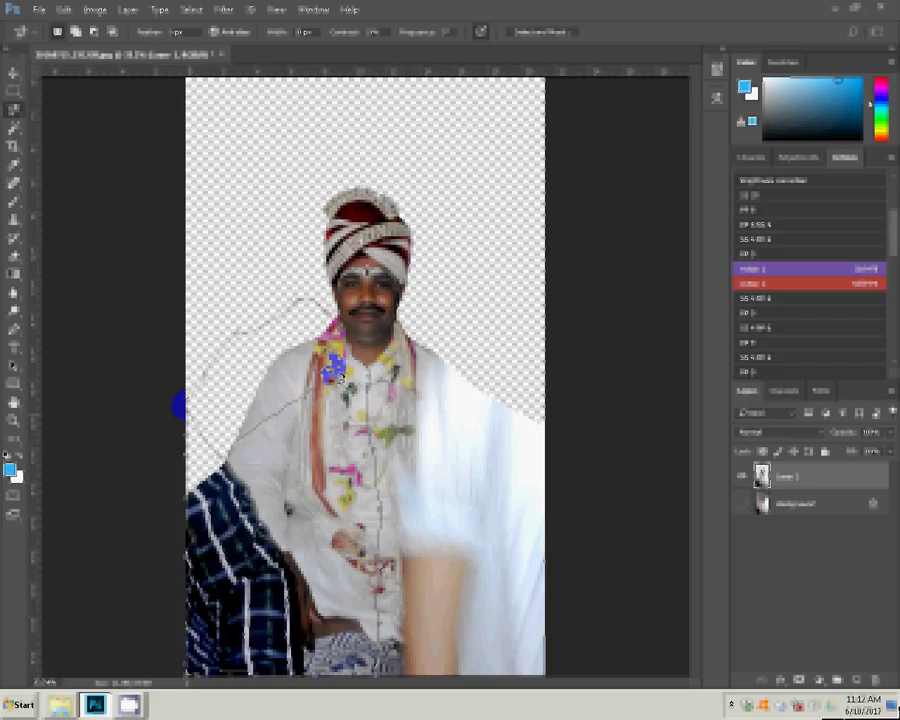
{"action": "left_click", "coordinate": [285, 405]}
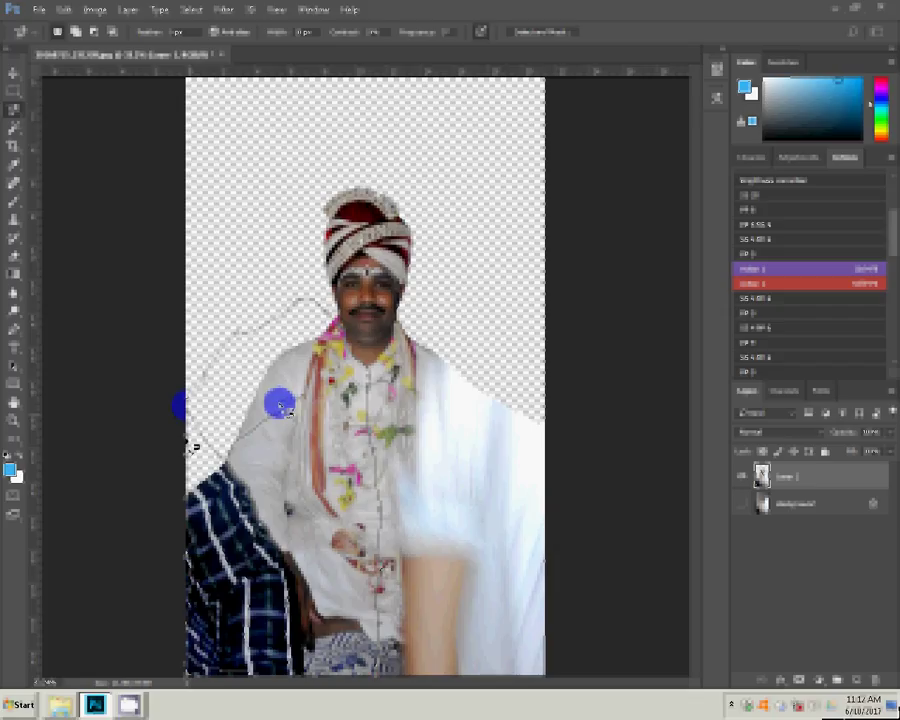
{"action": "left_click", "coordinate": [192, 430]}
{"action": "left_click", "coordinate": [195, 440]}
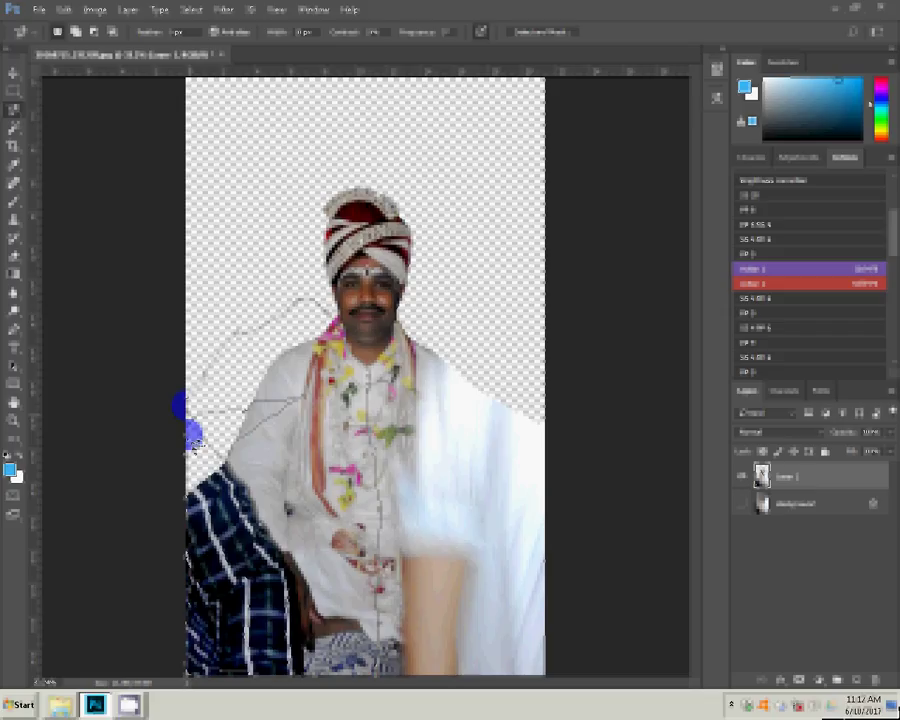
{"action": "key", "text": "Return"}
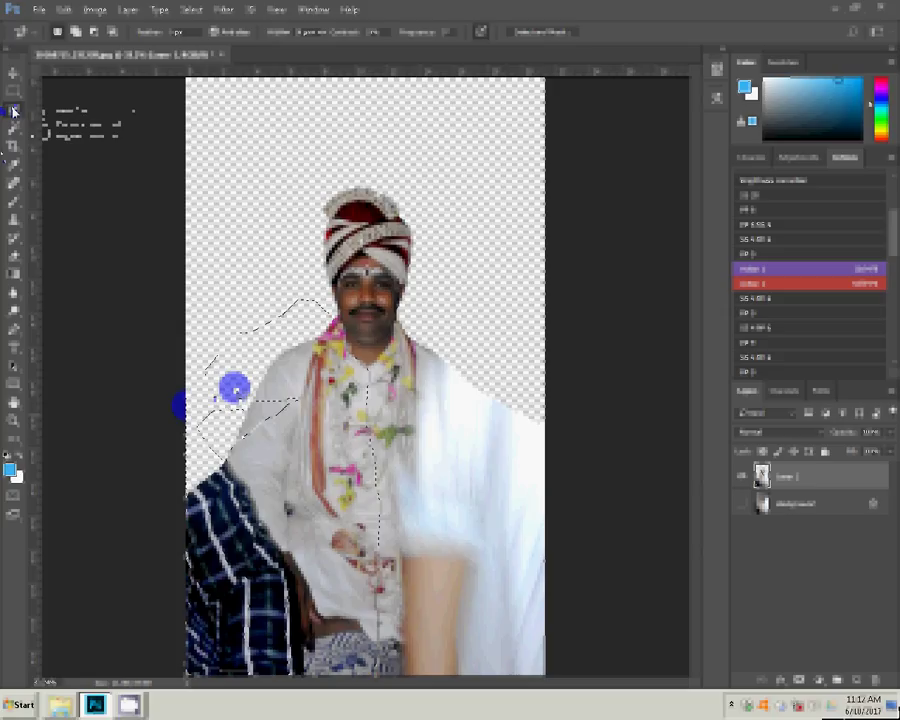
{"action": "left_click", "coordinate": [13, 111]}
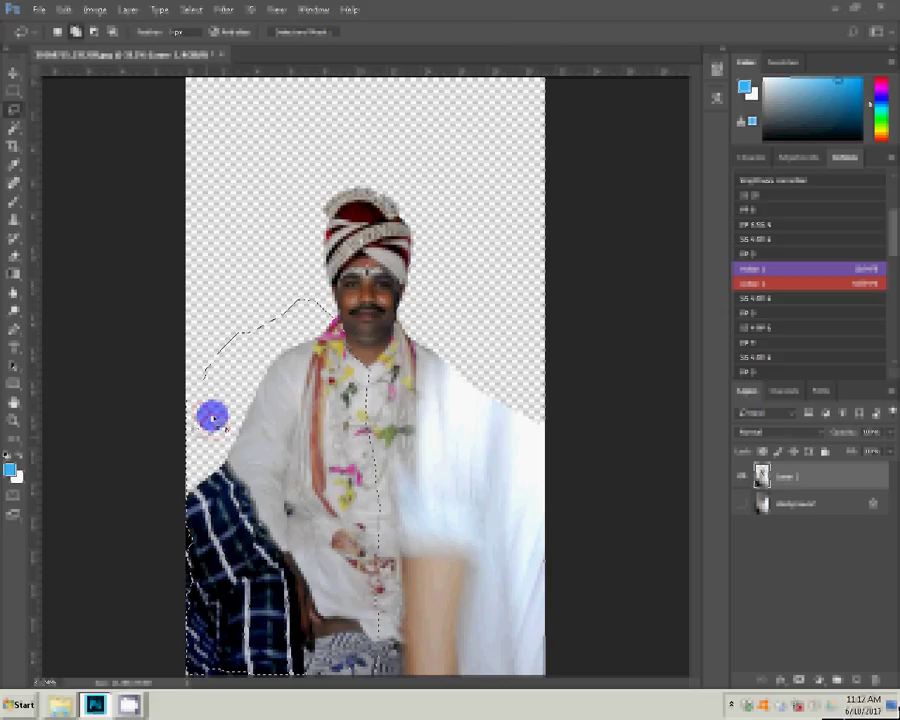
- Redraw the shoulder selection with the freehand Lasso and feather its edge
{"action": "left_click_drag", "start_coordinate": [212, 418], "coordinate": [331, 305]}
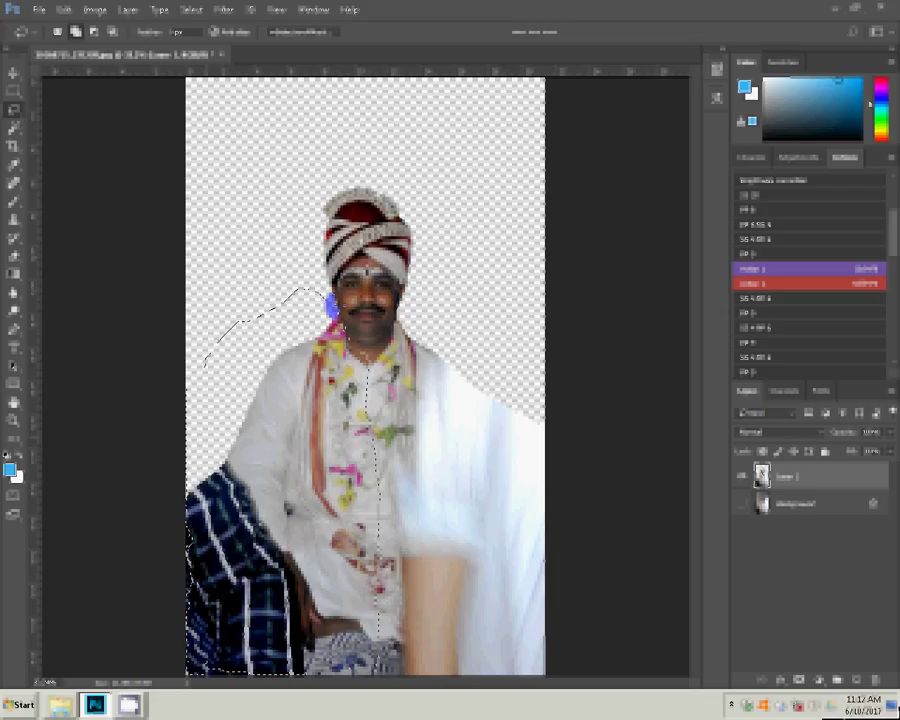
{"action": "left_click_drag", "start_coordinate": [331, 305], "coordinate": [322, 296]}
{"action": "right_click", "coordinate": [322, 296]}
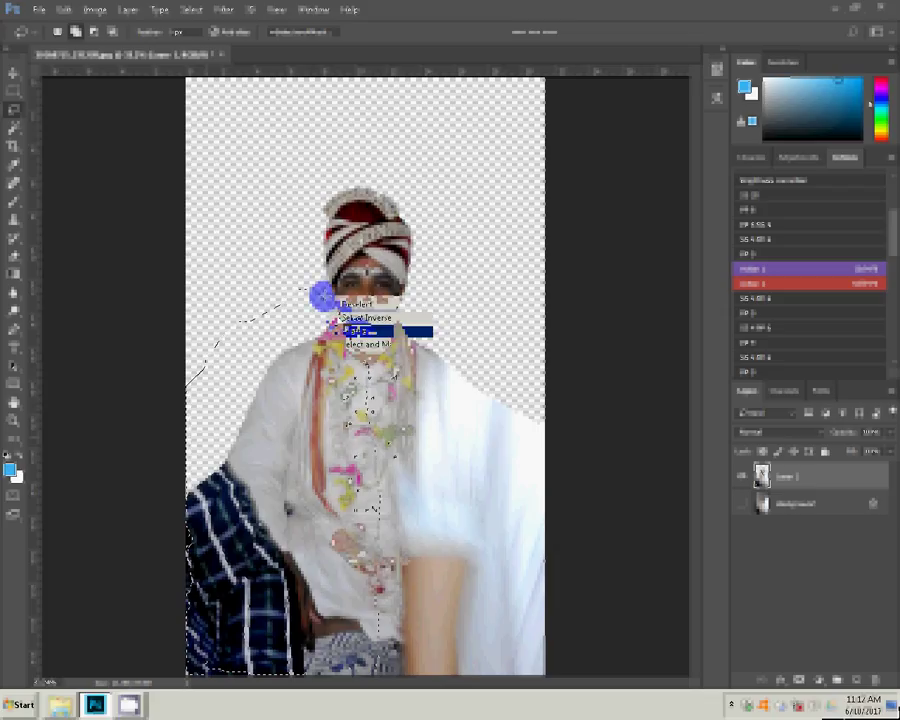
{"action": "left_click", "coordinate": [360, 331]}
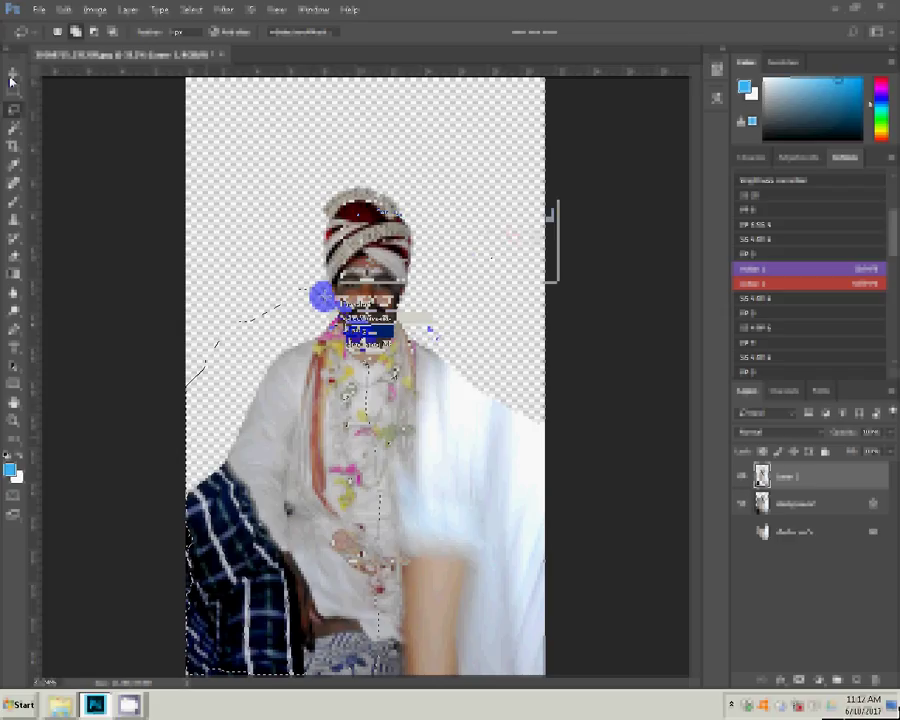
- Flip the copied plaid piece horizontally and align it on the groom's right side
{"action": "key", "text": "ctrl+t"}
{"action": "right_click", "coordinate": [400, 270]}
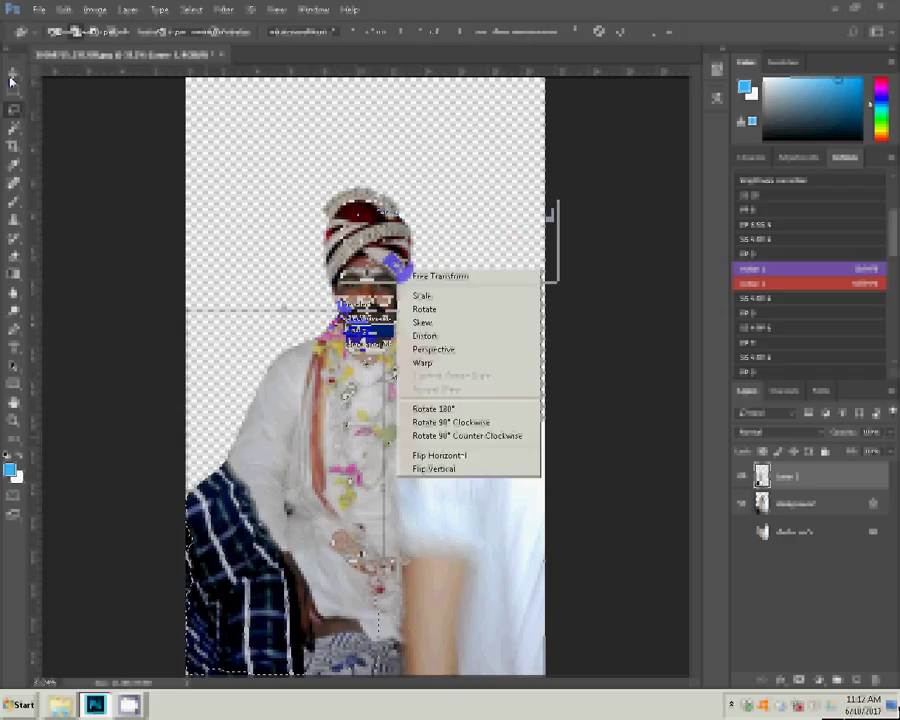
{"action": "left_click", "coordinate": [500, 457]}
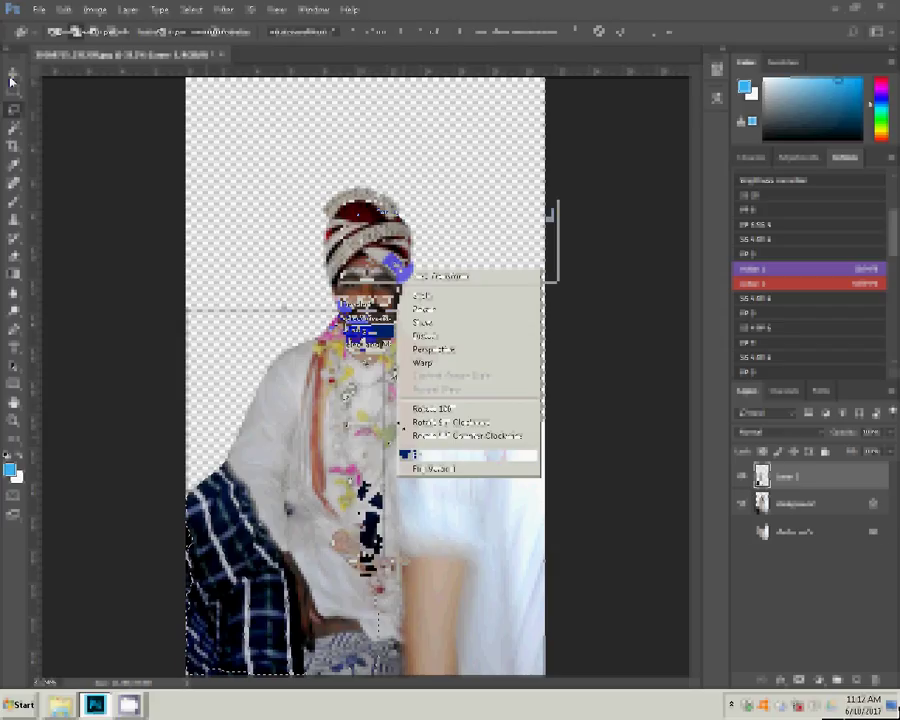
{"action": "left_click_drag", "start_coordinate": [478, 428], "coordinate": [478, 426]}
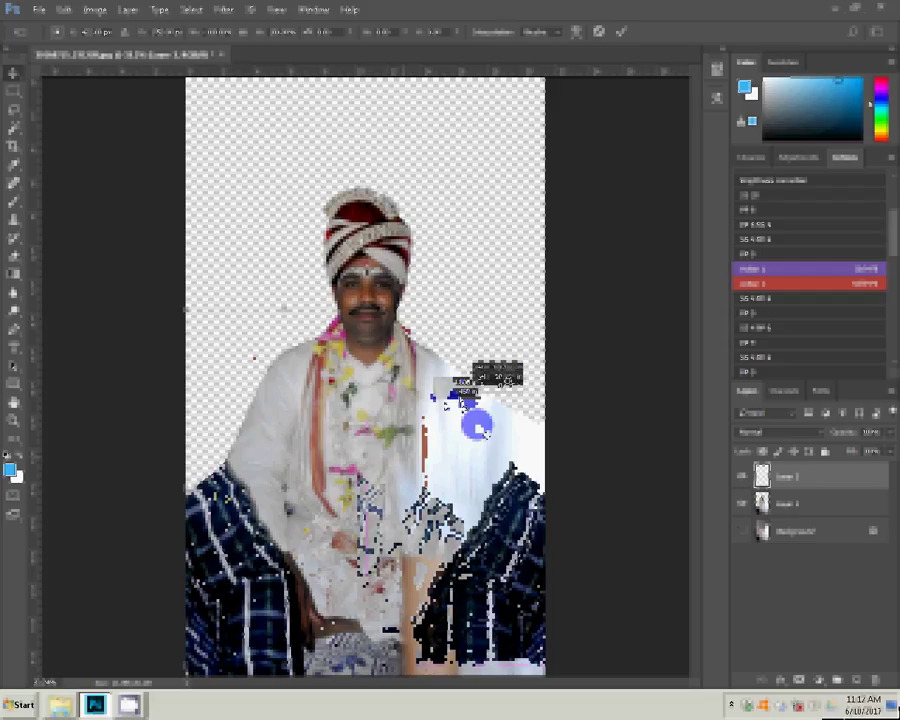
{"action": "left_click_drag", "start_coordinate": [478, 428], "coordinate": [461, 402]}
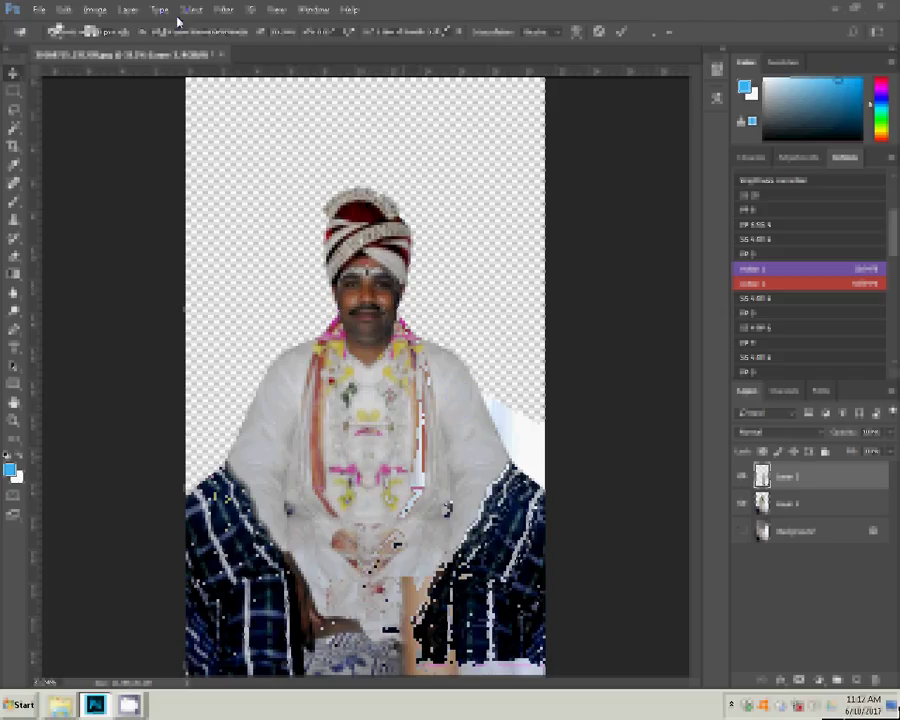
- Flatten the groom's image with Layer > Flatten Image
{"action": "left_click", "coordinate": [127, 12]}
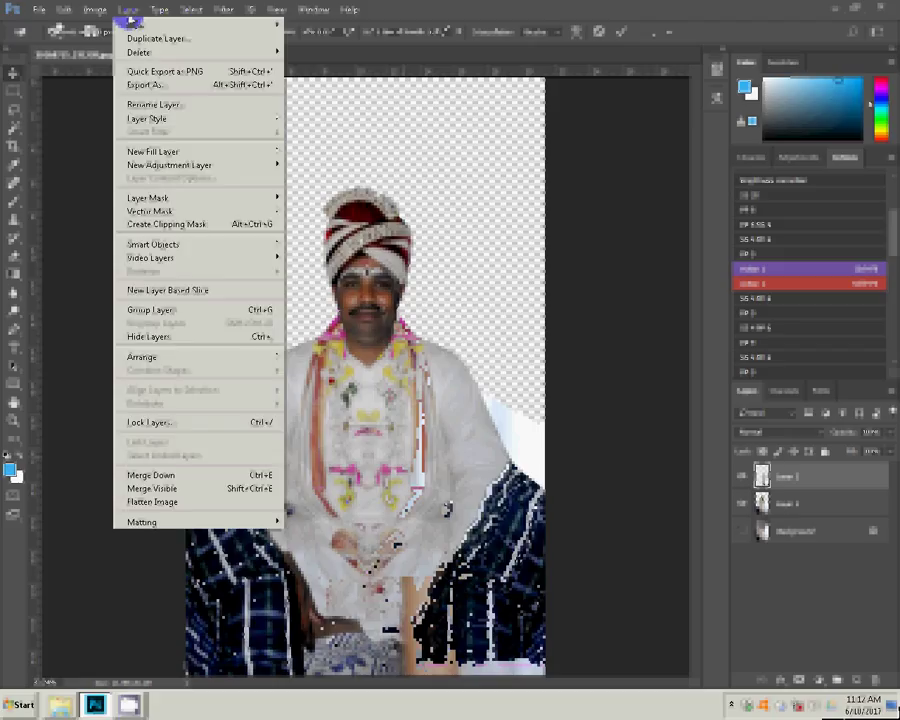
{"action": "left_click", "coordinate": [166, 500]}
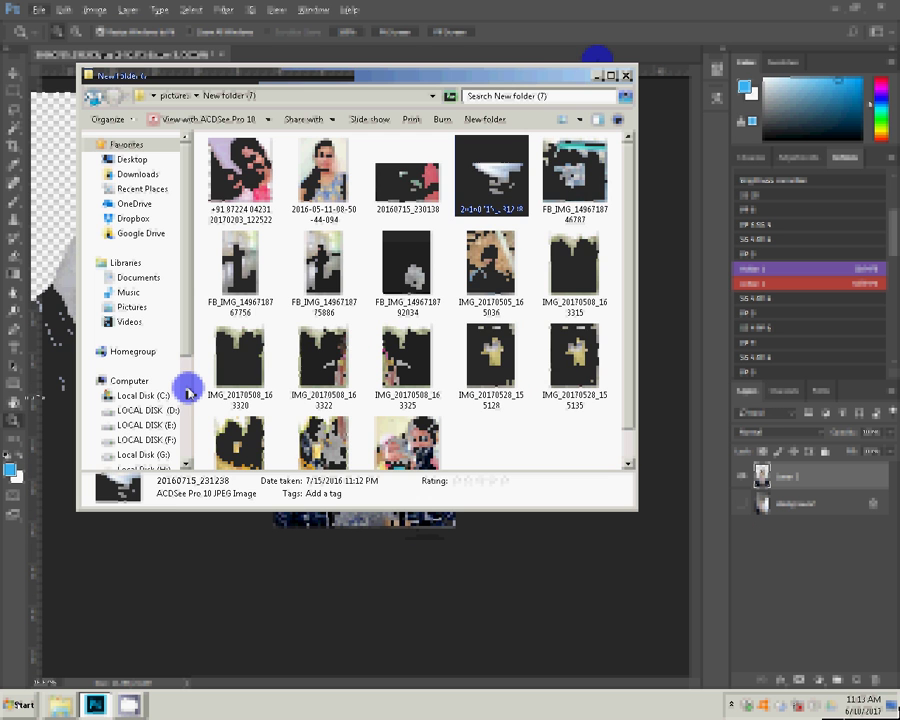
- Pick the 20160715_230138 photo thumbnail to open it
{"action": "left_click", "coordinate": [400, 183]}
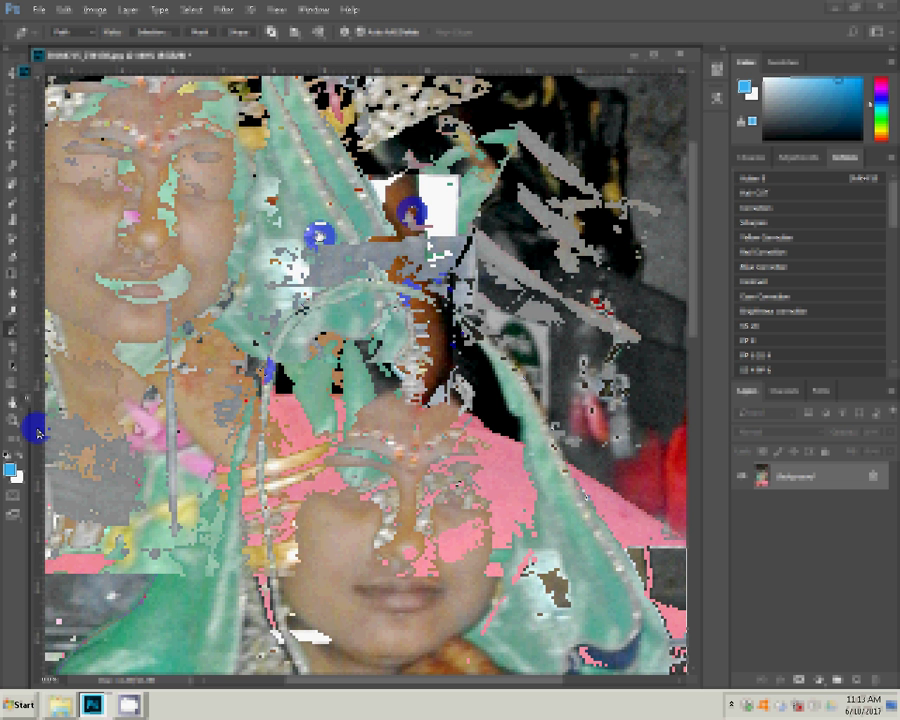
- Zoom in and trace the bride's outline along her arm and pink skirt edge
{"action": "left_click", "coordinate": [628, 500]}
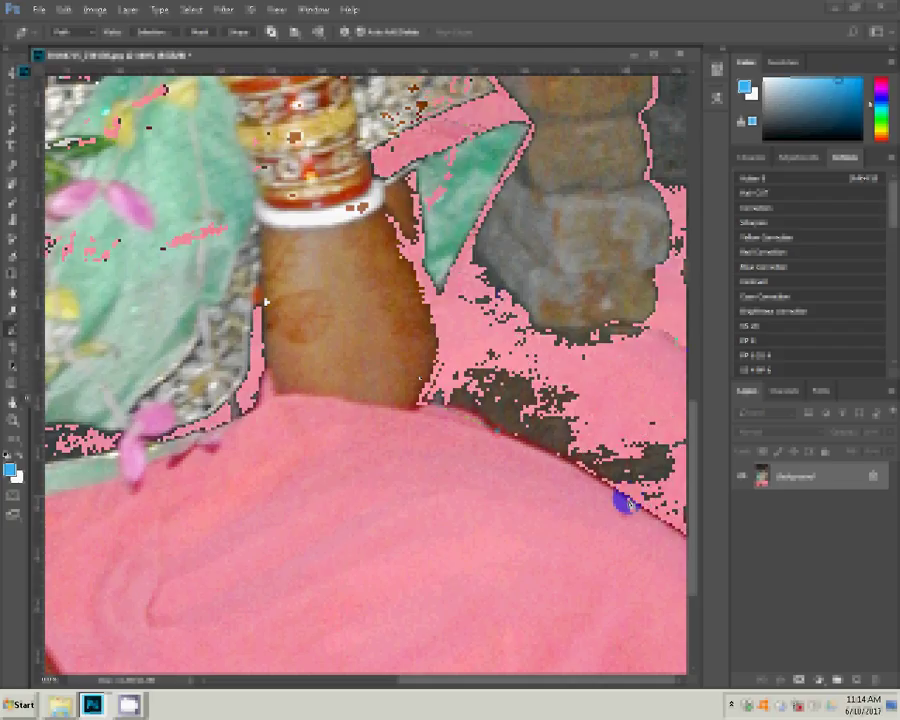
{"action": "left_click", "coordinate": [414, 362]}
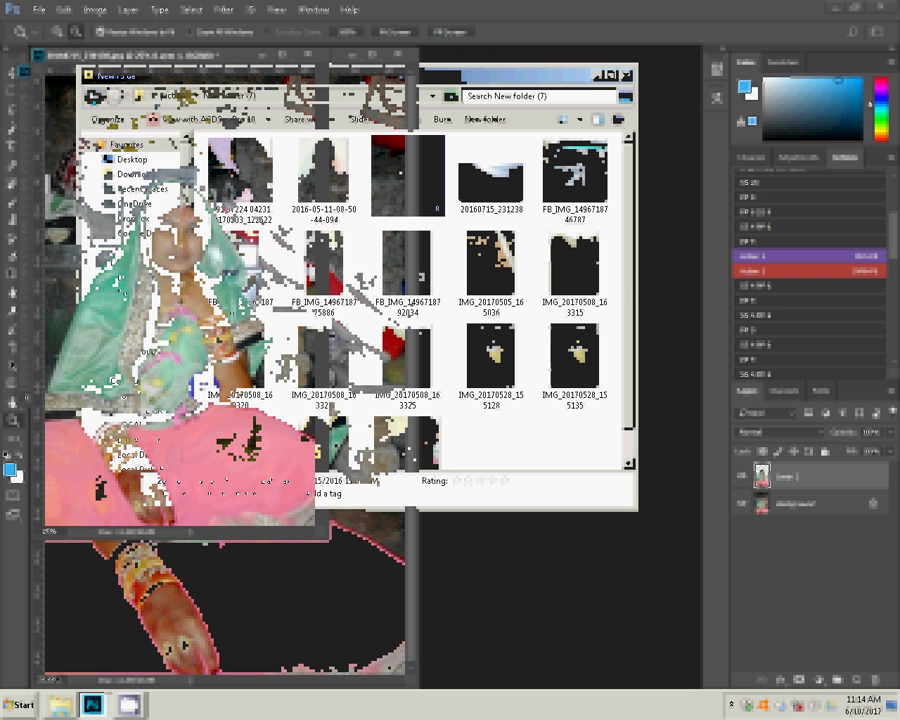
- Browse to LOCAL DISK (D:) > Backgrounds > All garound
{"action": "scroll", "coordinate": [175, 358], "scroll_direction": "down", "scroll_amount": 3}
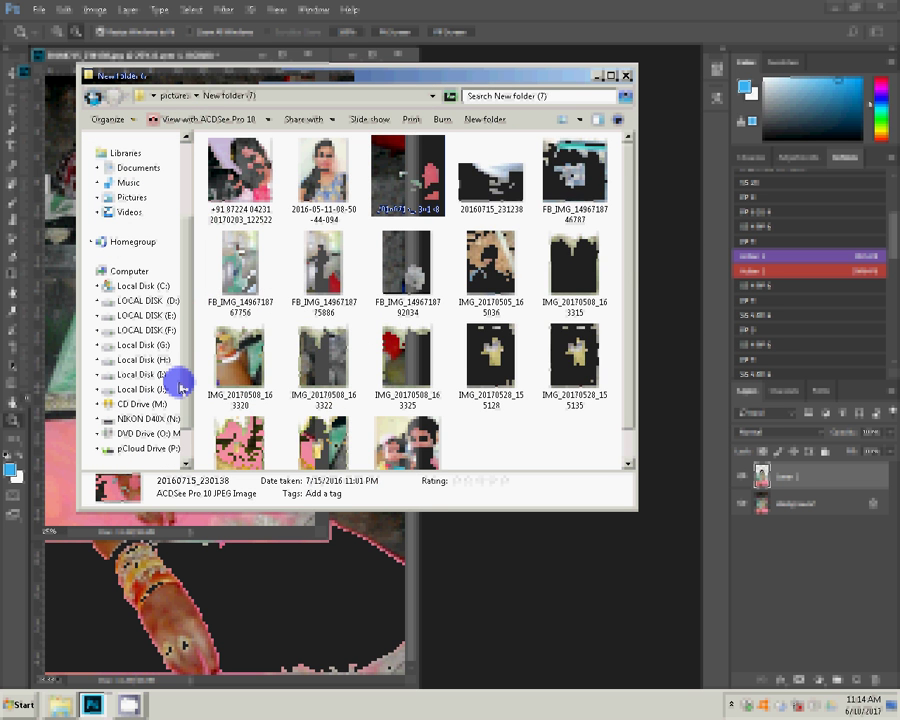
{"action": "left_click", "coordinate": [140, 345]}
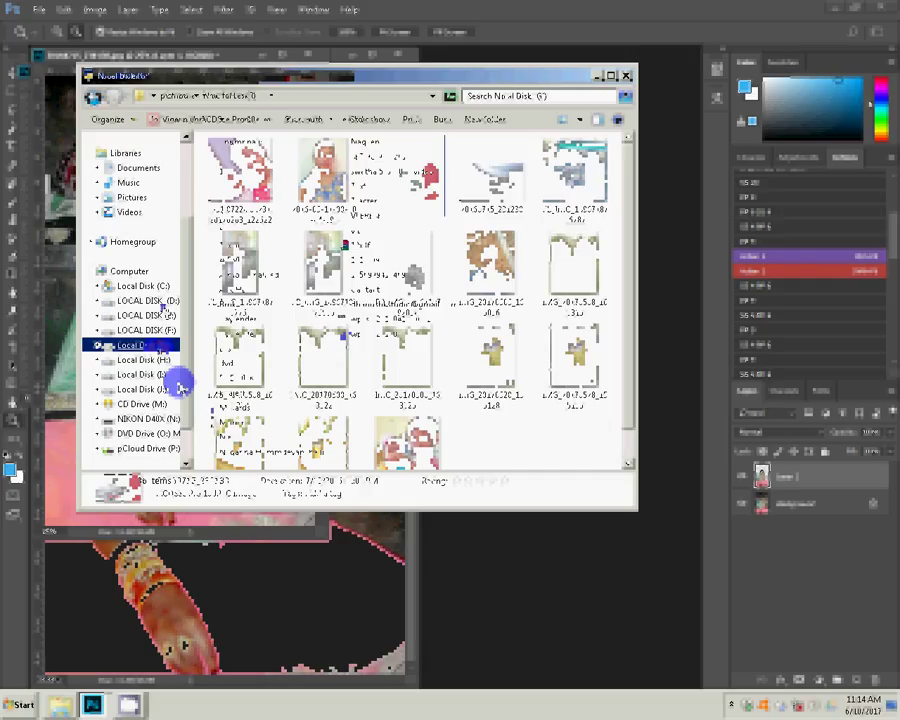
{"action": "key", "text": "Up"}
{"action": "key", "text": "Up"}
{"action": "key", "text": "Up"}
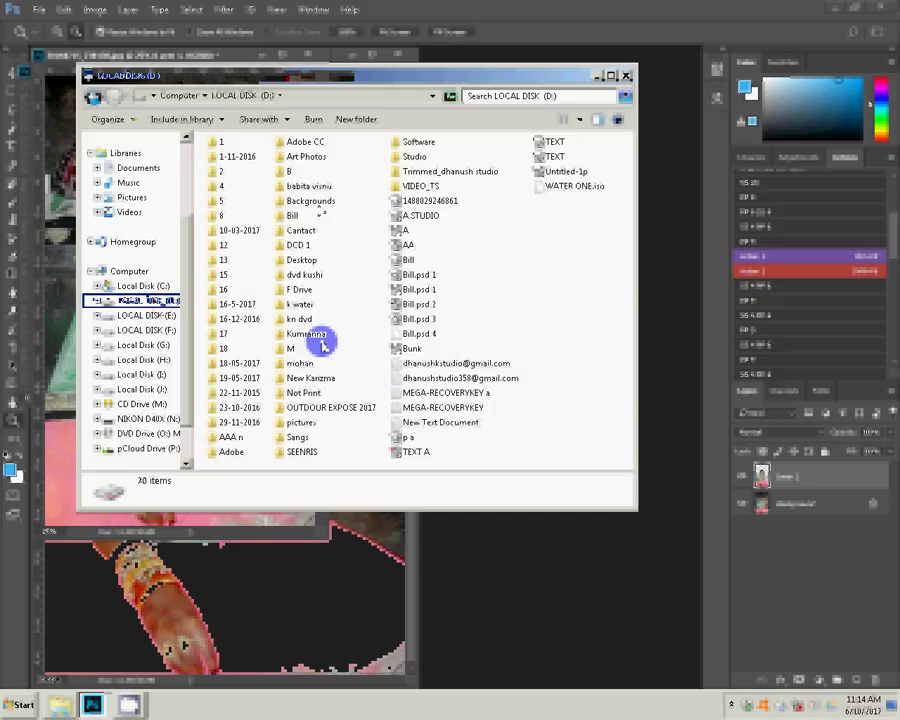
{"action": "key", "text": "Return"}
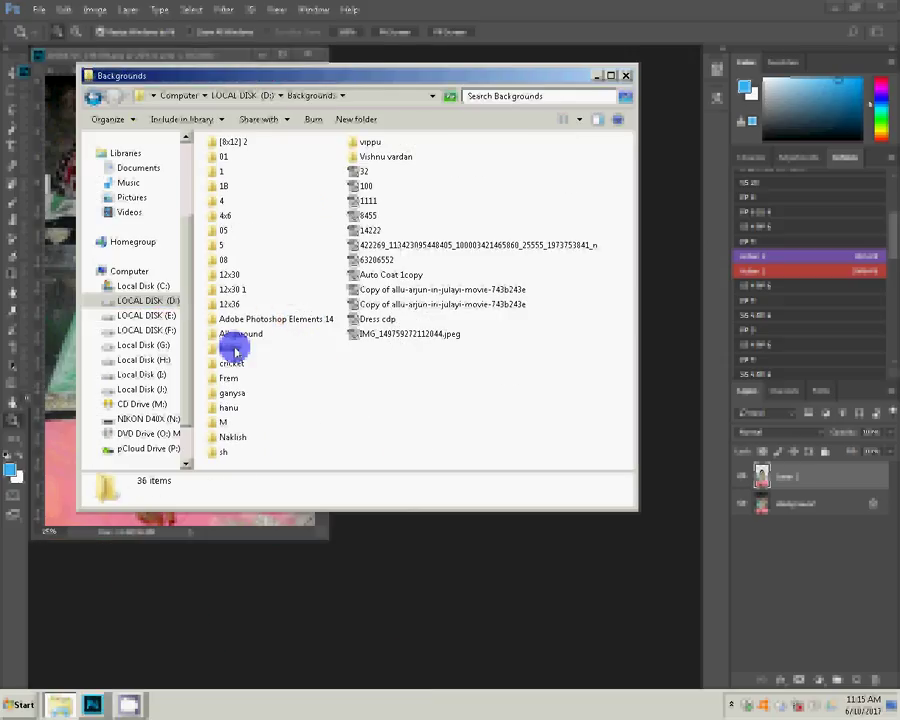
{"action": "left_click", "coordinate": [232, 338]}
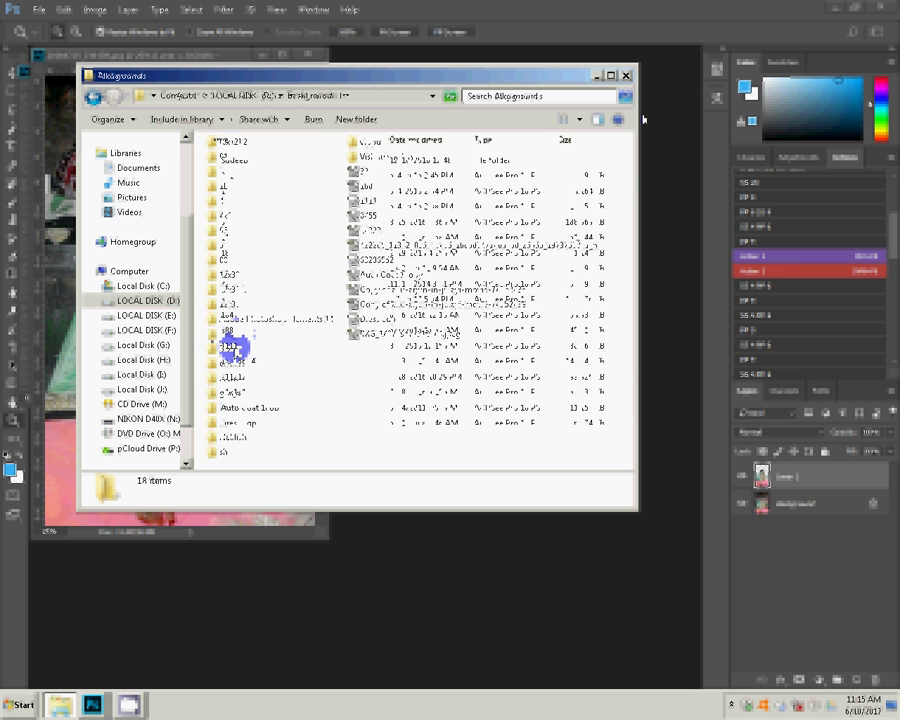
- Switch to Large Icons and open the 112556 (4) template in Photoshop
{"action": "left_click", "coordinate": [580, 120]}
{"action": "left_click", "coordinate": [645, 40]}
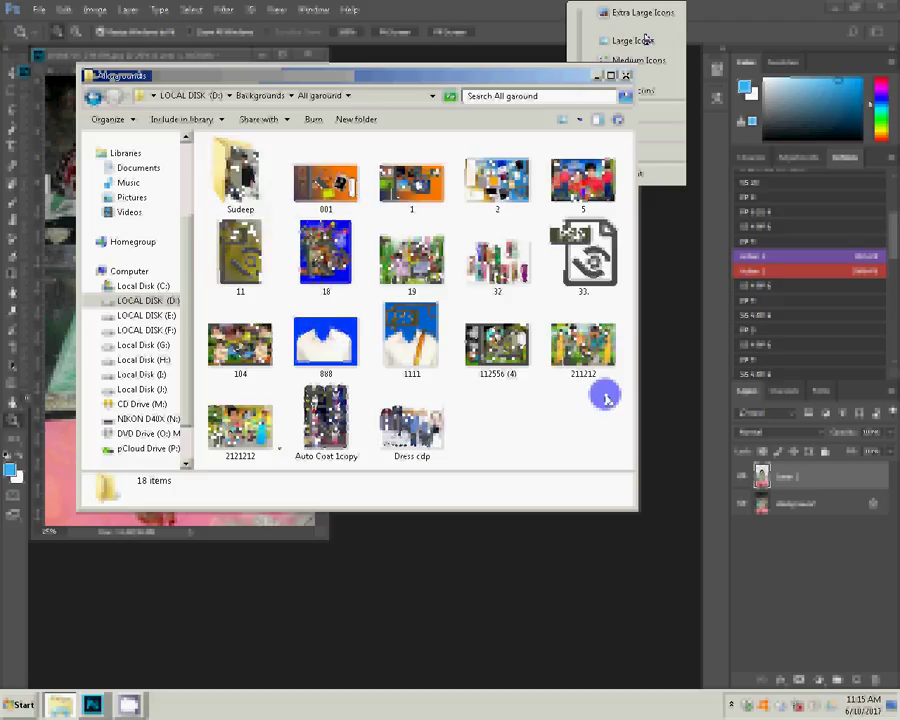
{"action": "type", "text": "112"}
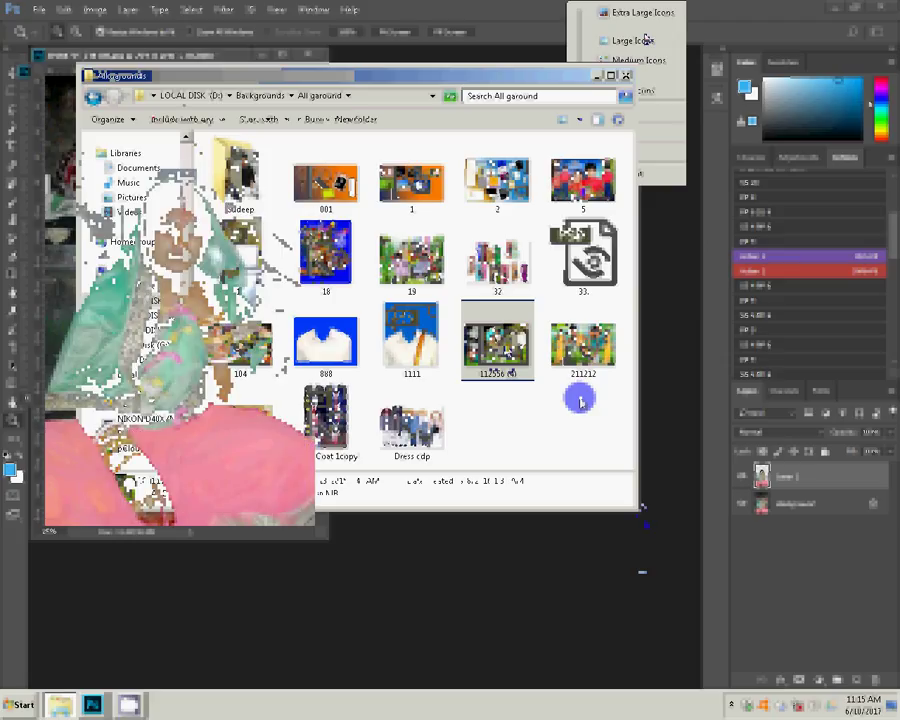
{"action": "key", "text": "Return"}
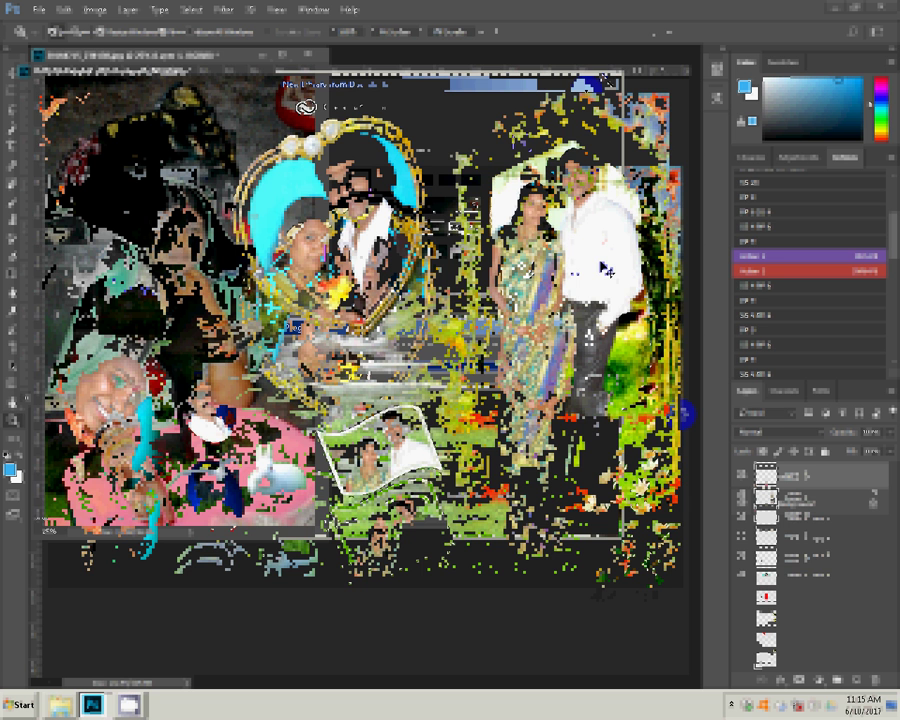
- Select the bride layer to move it into the garden template
{"action": "left_click", "coordinate": [305, 262]}
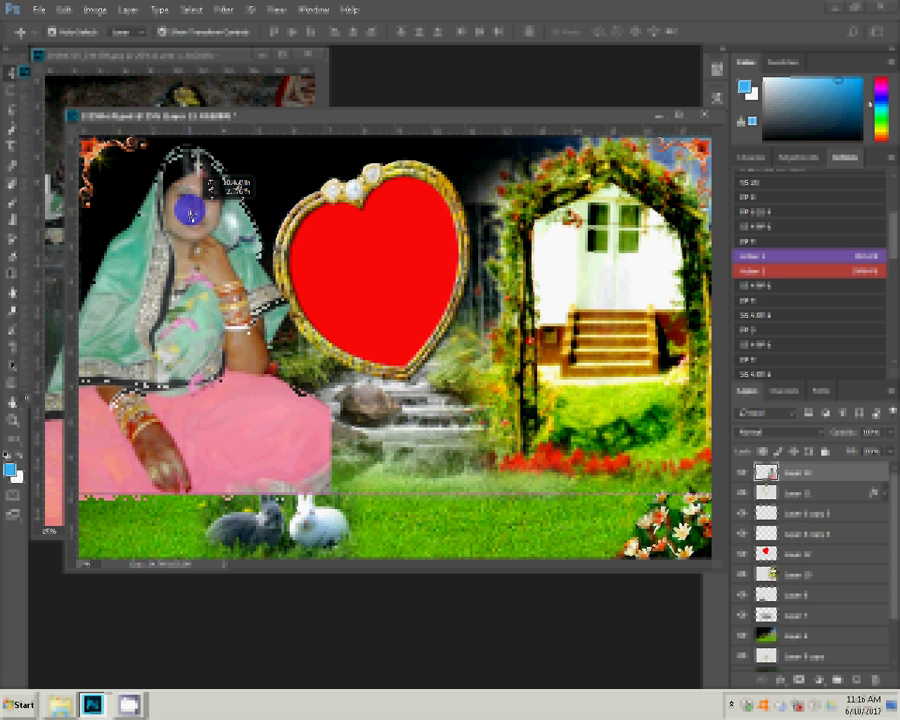
- Lower the bride in the template, touch up with the Eraser, then bring up 20160715_231238.jpg
{"action": "mouse_move", "coordinate": [190, 211]}
{"action": "left_mouse_down"}
{"action": "mouse_move", "coordinate": [204, 470]}
{"action": "mouse_move", "coordinate": [241, 463]}
{"action": "left_mouse_up"}
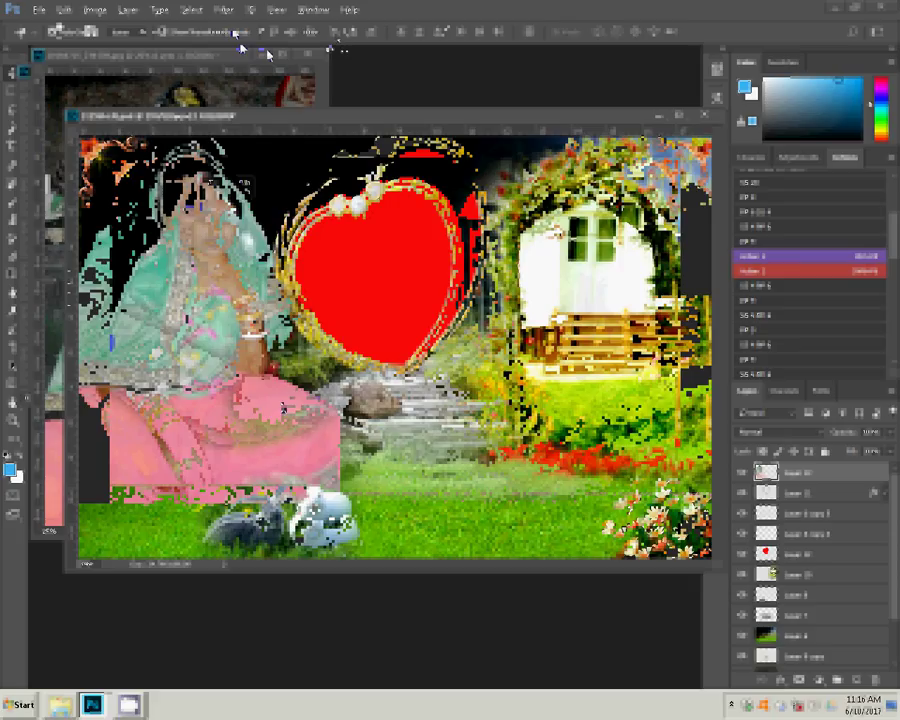
{"action": "key", "text": "e"}
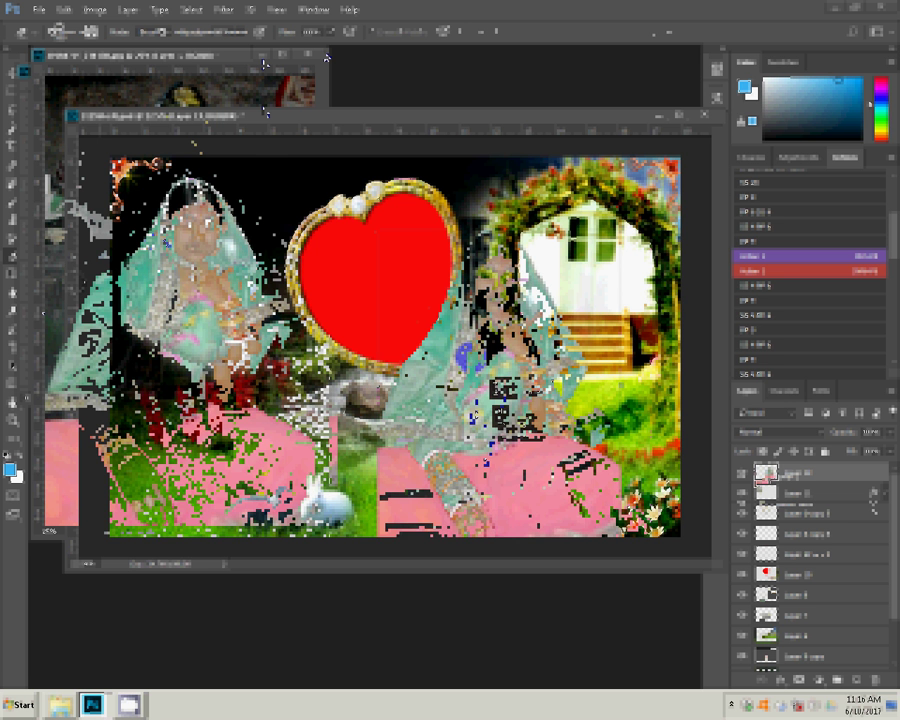
{"action": "key", "text": "v"}
{"action": "left_click", "coordinate": [575, 358]}
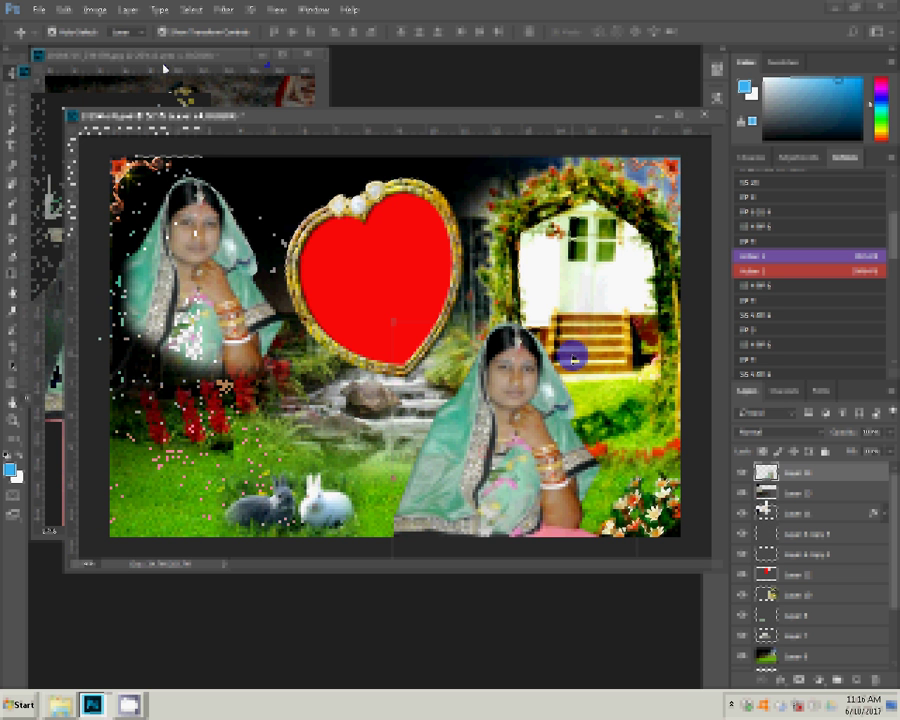
{"action": "left_click", "coordinate": [95, 695]}
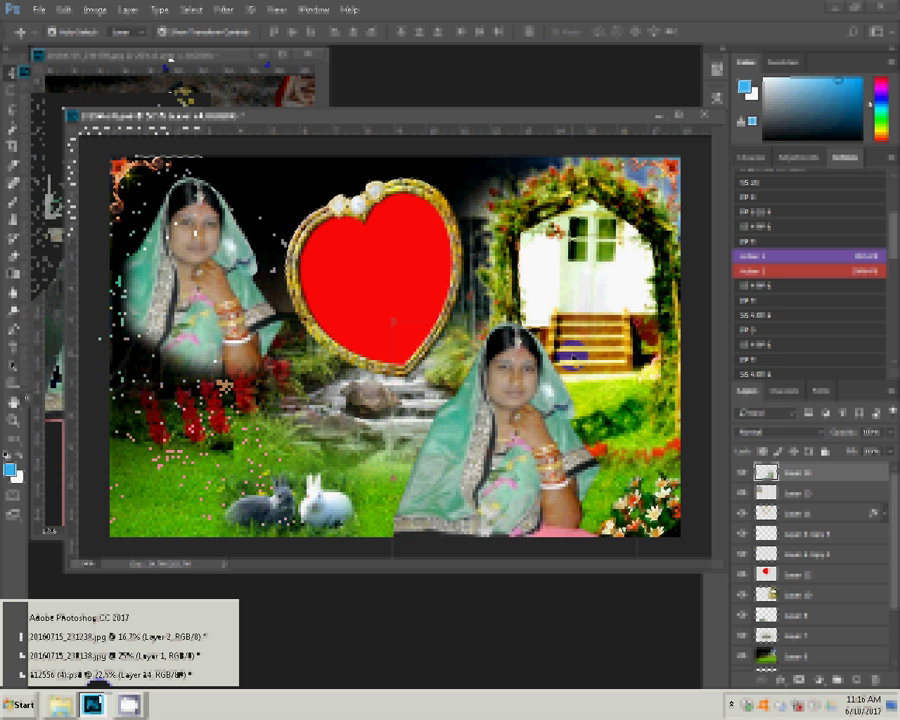
{"action": "left_click", "coordinate": [73, 636]}
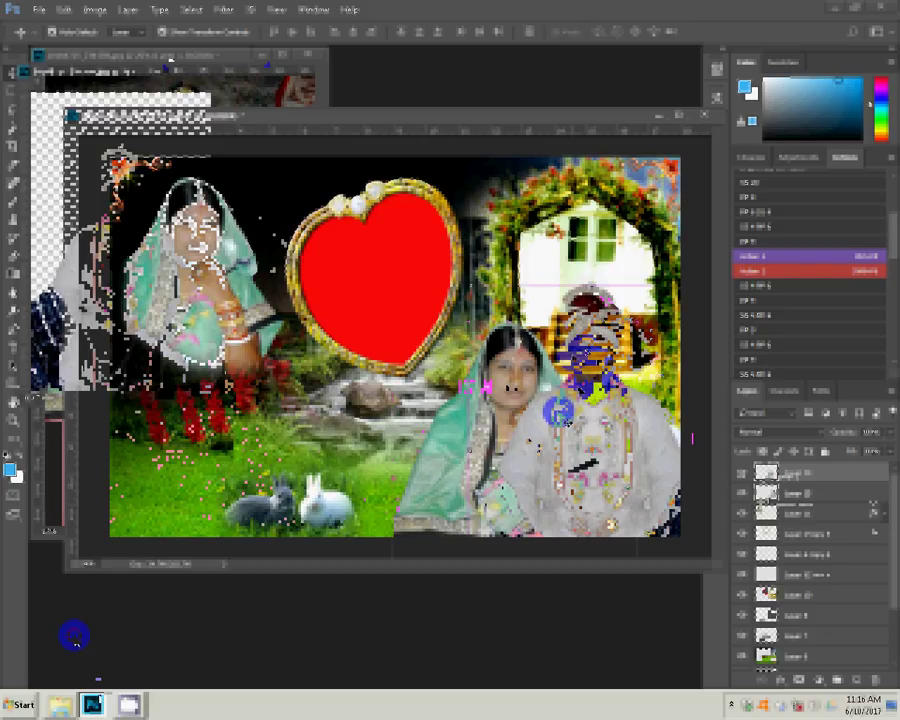
- Finish placing the groom and reorder the top layers so the bride is in front
{"action": "left_click", "coordinate": [513, 387]}
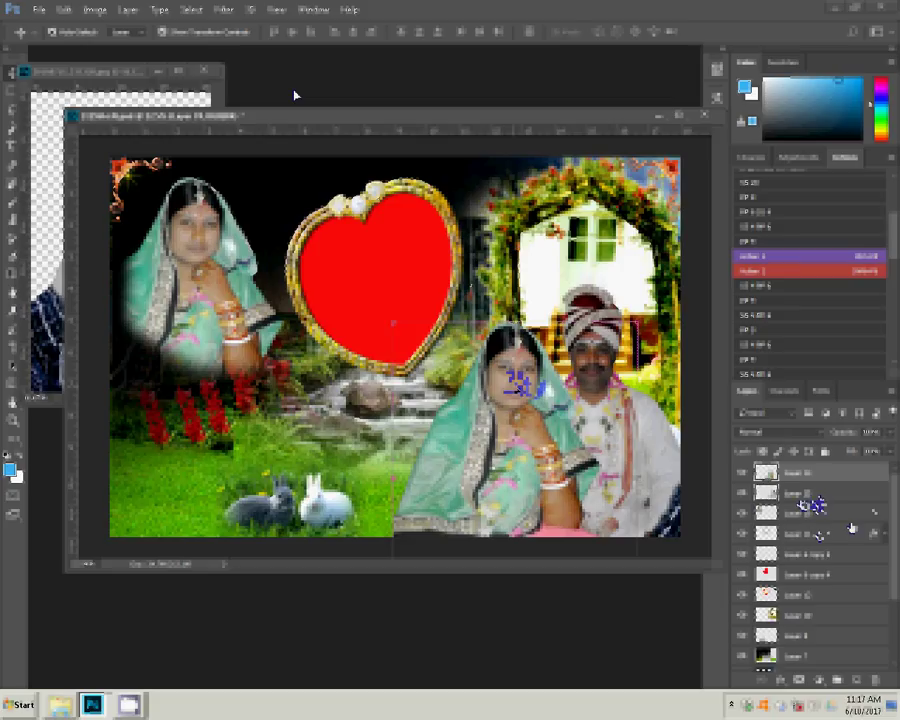
{"action": "left_click", "coordinate": [805, 483]}
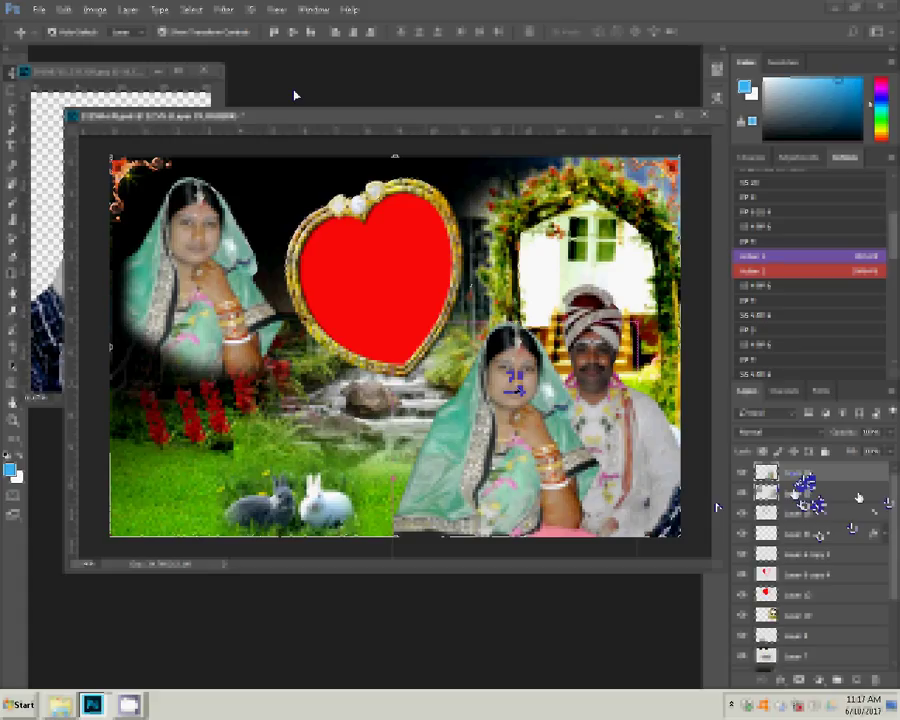
{"action": "left_click", "coordinate": [811, 475]}
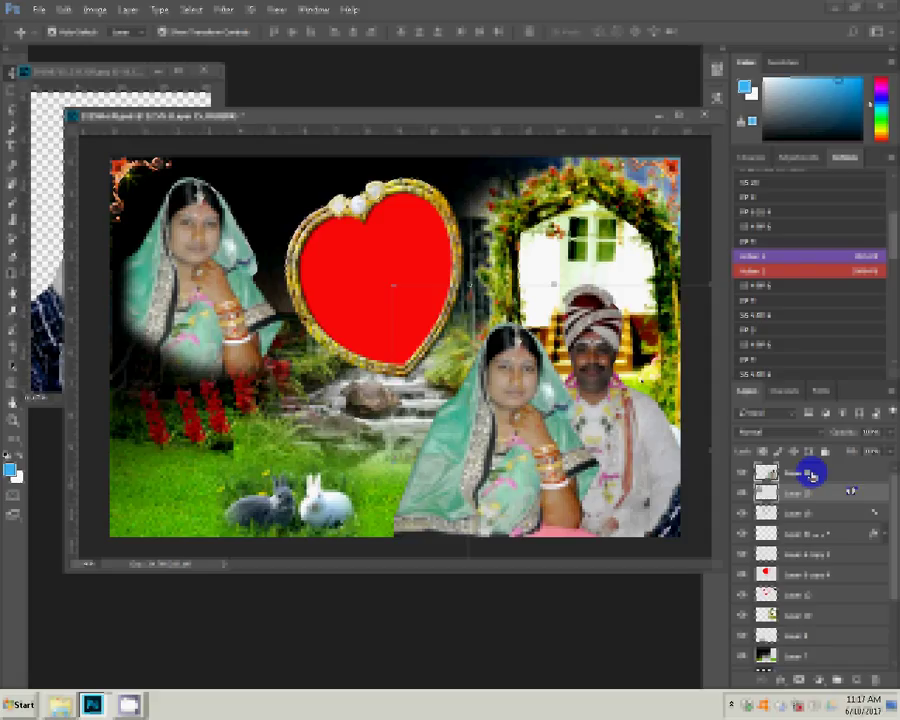
- Attempt a copy and paste into the heart, then discard the unwanted pasted layer
{"action": "key", "text": "ctrl+c"}
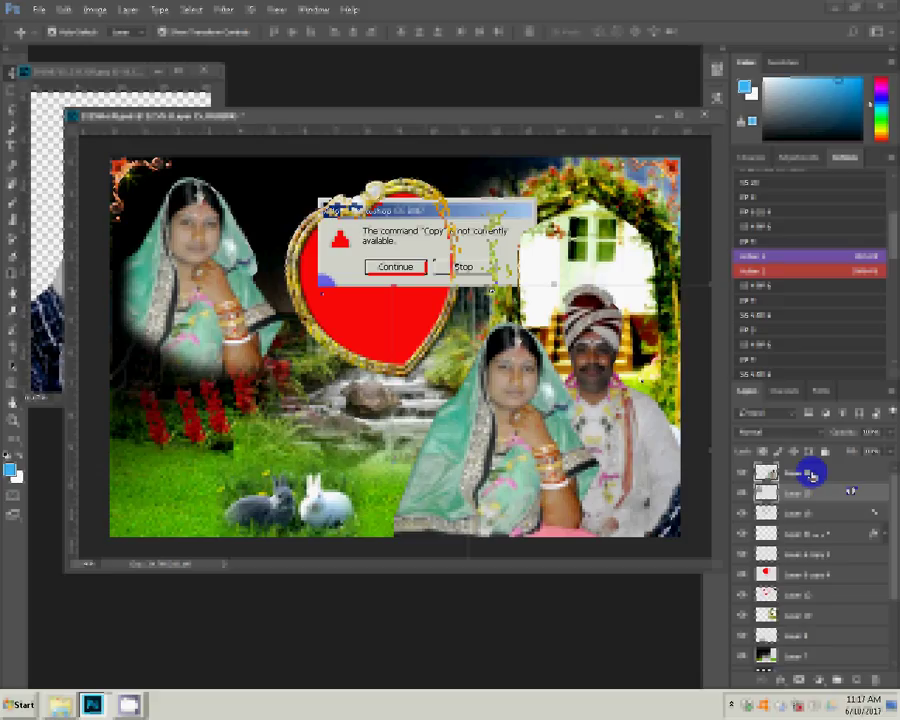
{"action": "key", "text": "Return"}
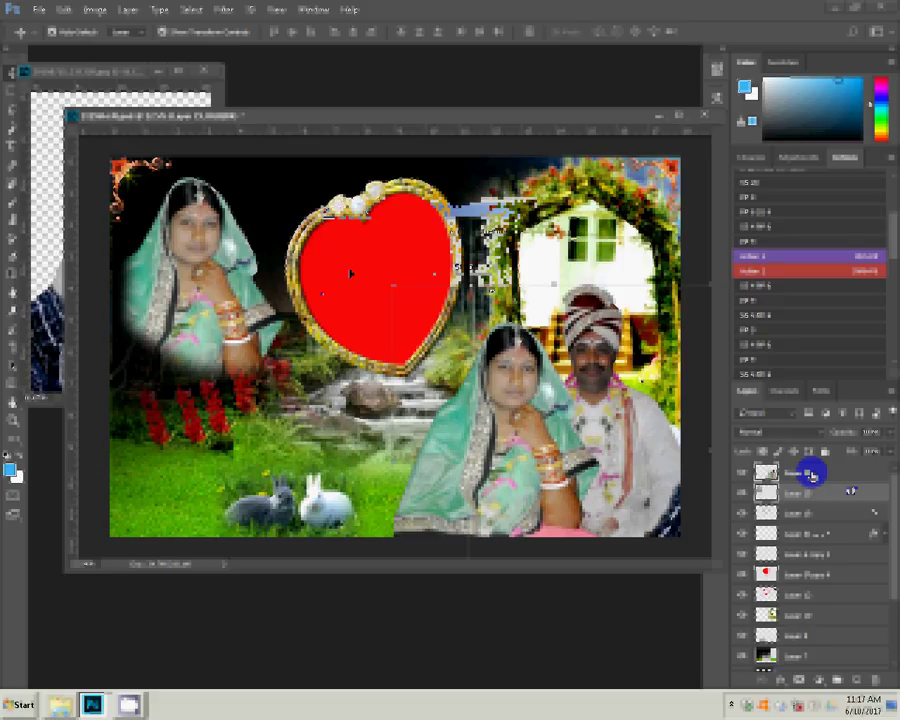
{"action": "key", "text": "ctrl+t"}
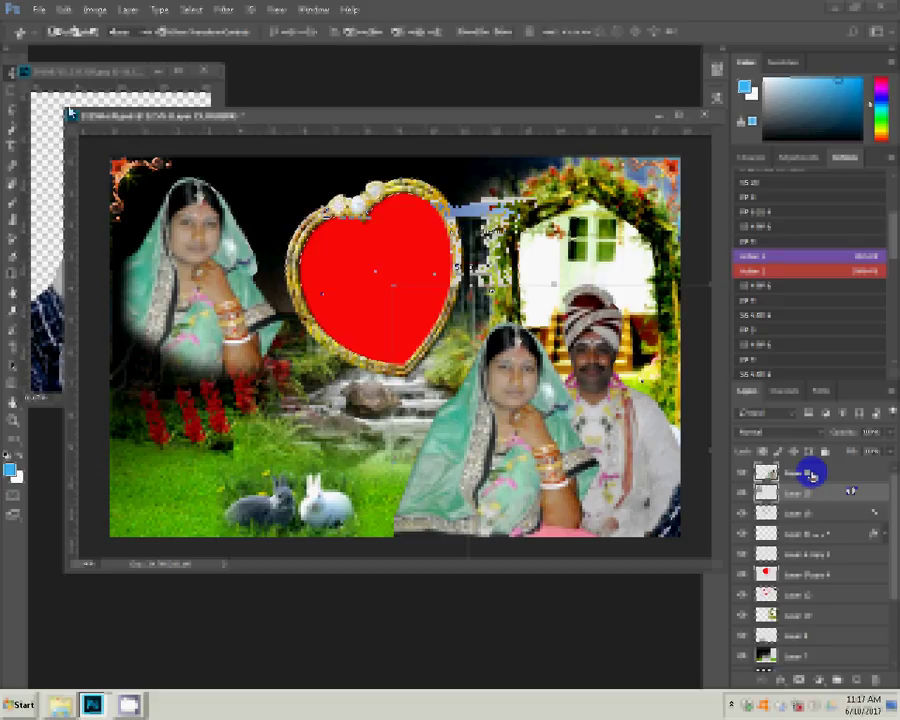
{"action": "left_click", "coordinate": [62, 11]}
{"action": "mouse_move", "coordinate": [90, 145]}
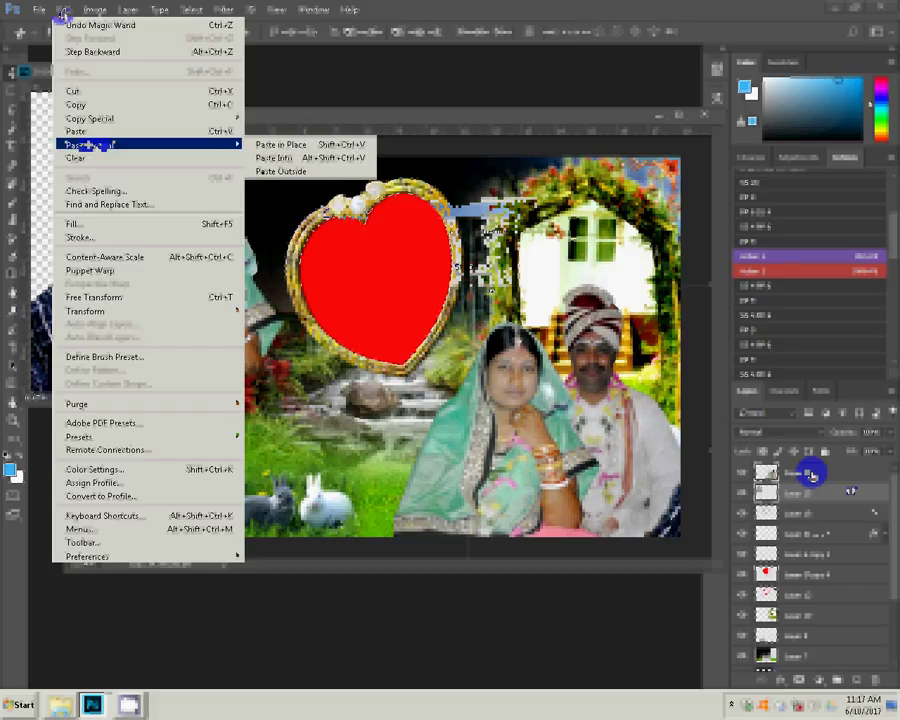
{"action": "left_click", "coordinate": [275, 157]}
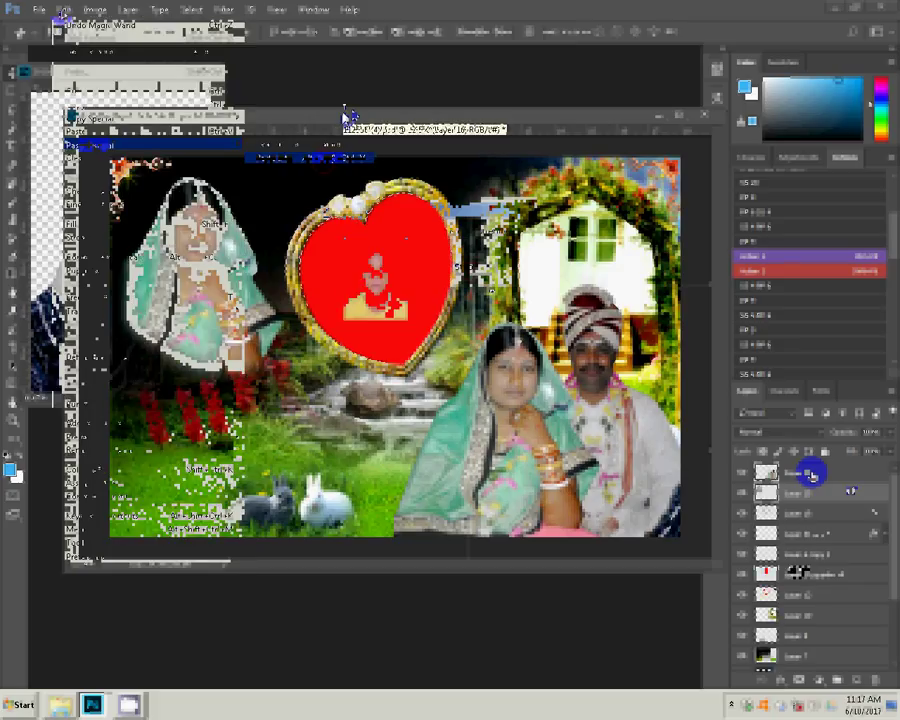
{"action": "left_click_drag", "start_coordinate": [812, 476], "coordinate": [792, 485]}
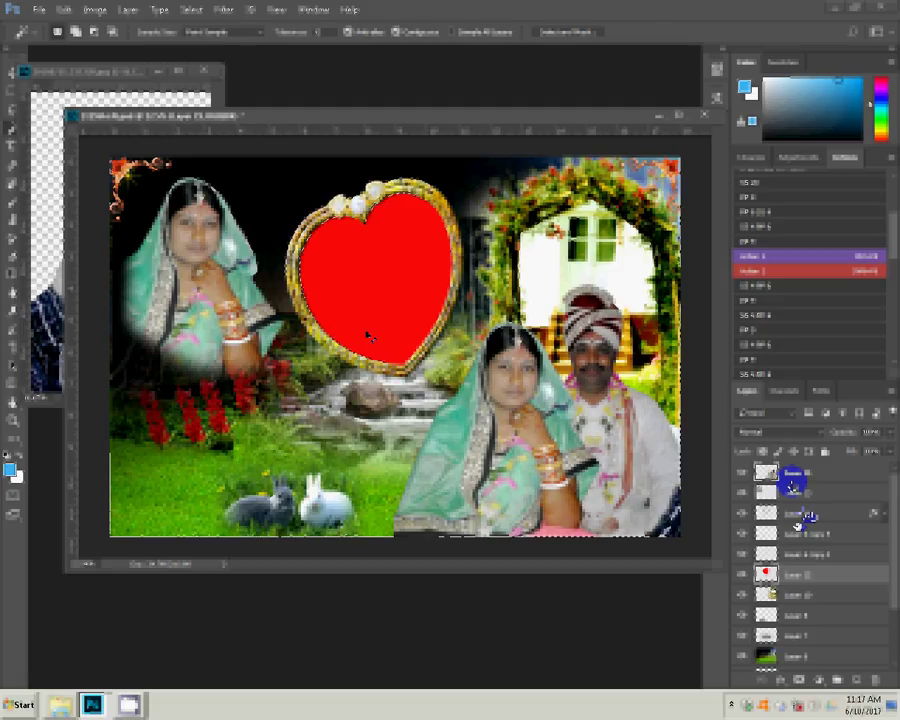
- Select the red heart with the Magic Wand and Paste Into it the couple's photo
{"action": "key", "text": "shift+w"}
{"action": "key", "text": "Delete"}
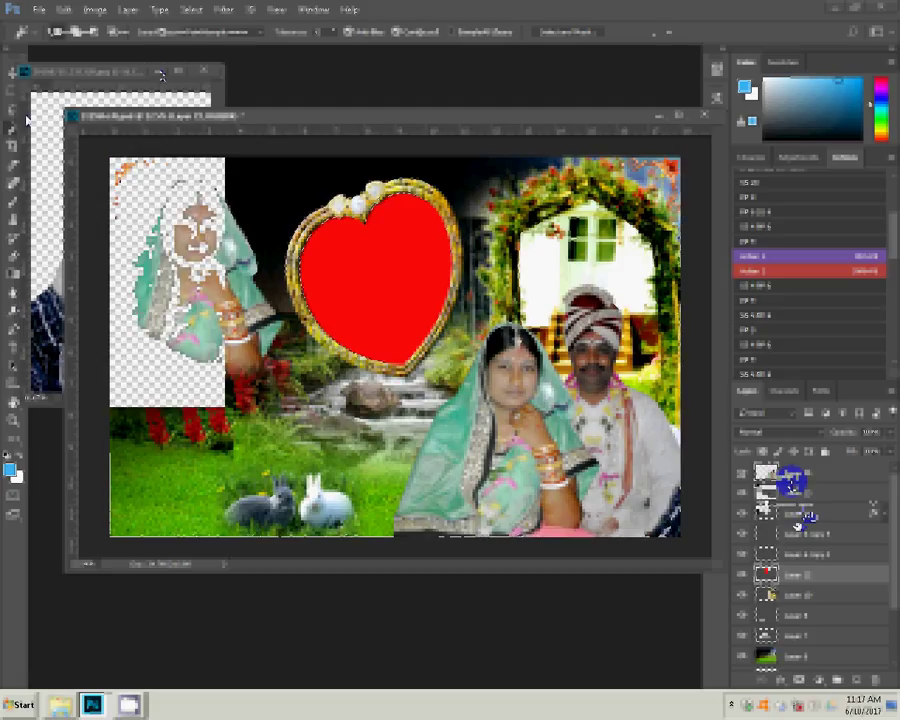
{"action": "key", "text": "ctrl+z"}
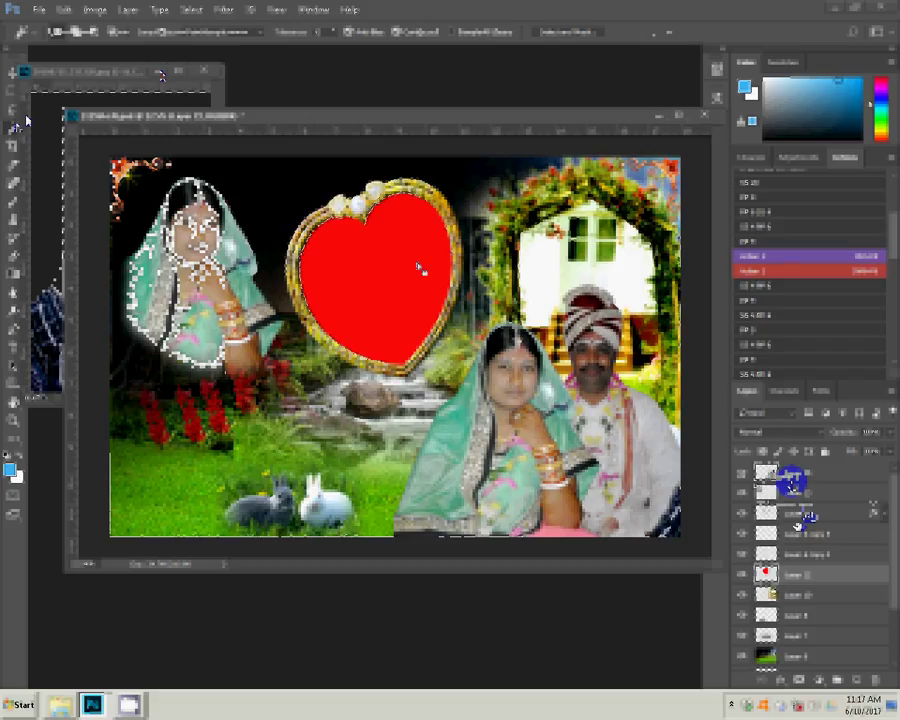
{"action": "left_click", "coordinate": [64, 10]}
{"action": "mouse_move", "coordinate": [90, 145]}
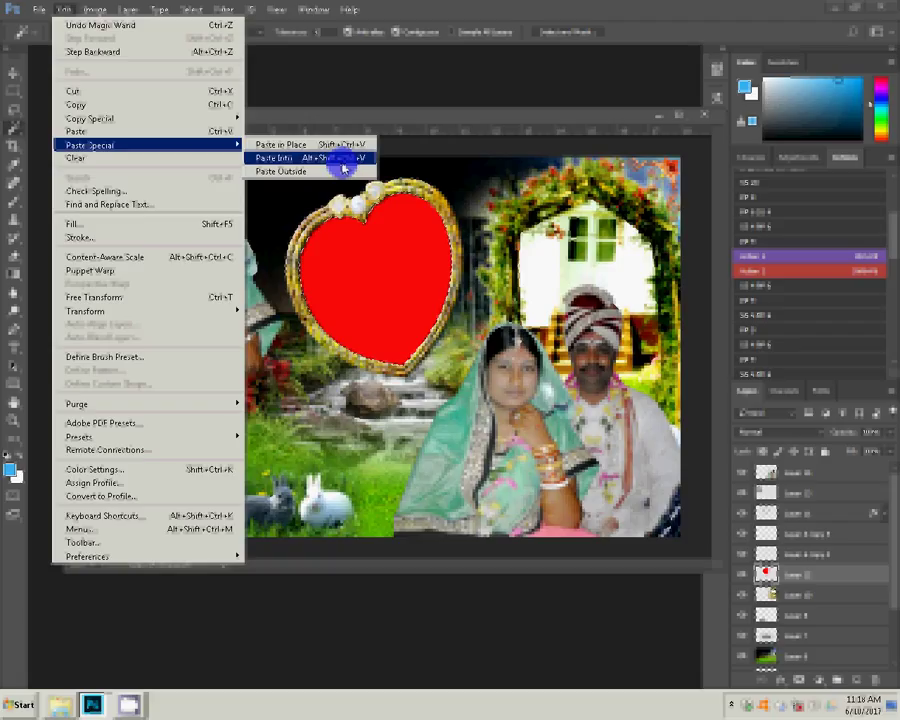
{"action": "left_click", "coordinate": [343, 158]}
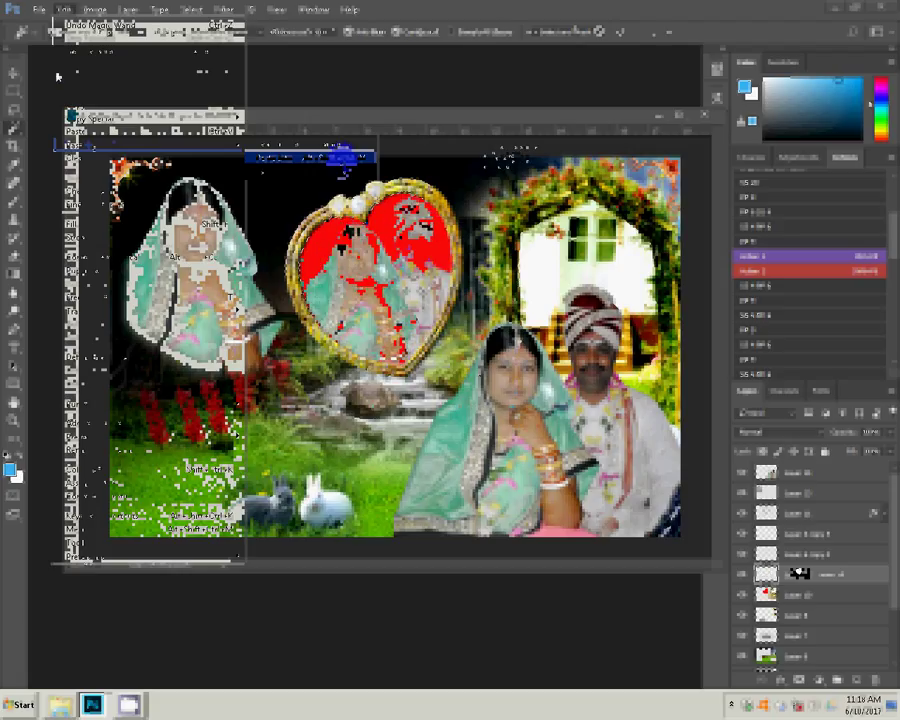
{"action": "left_click", "coordinate": [128, 9]}
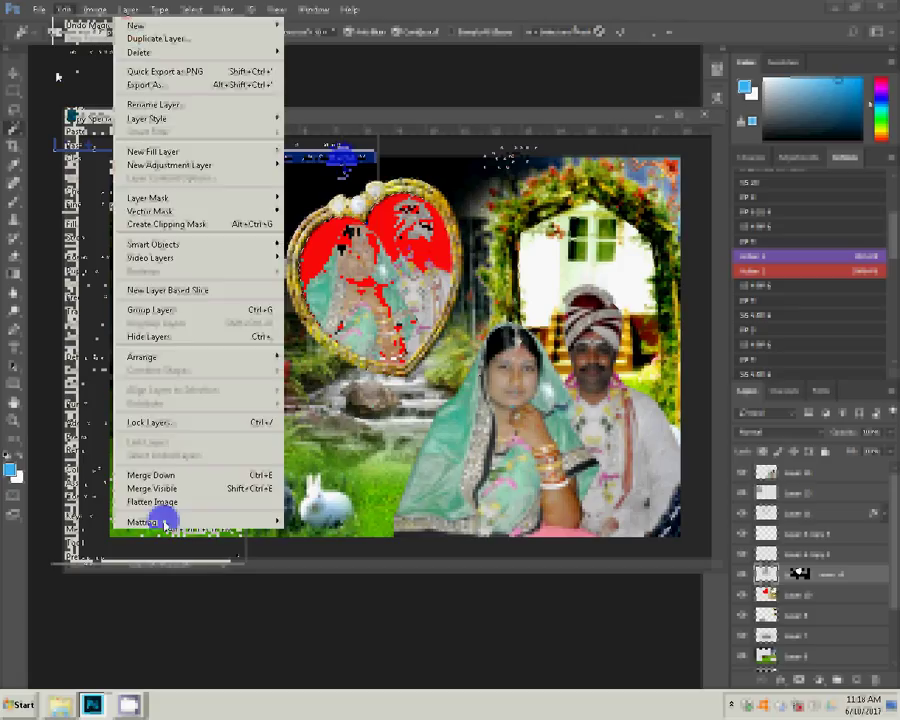
- Flatten the album page into a single layer and bring up the Image Size settings
{"action": "left_click", "coordinate": [165, 453]}
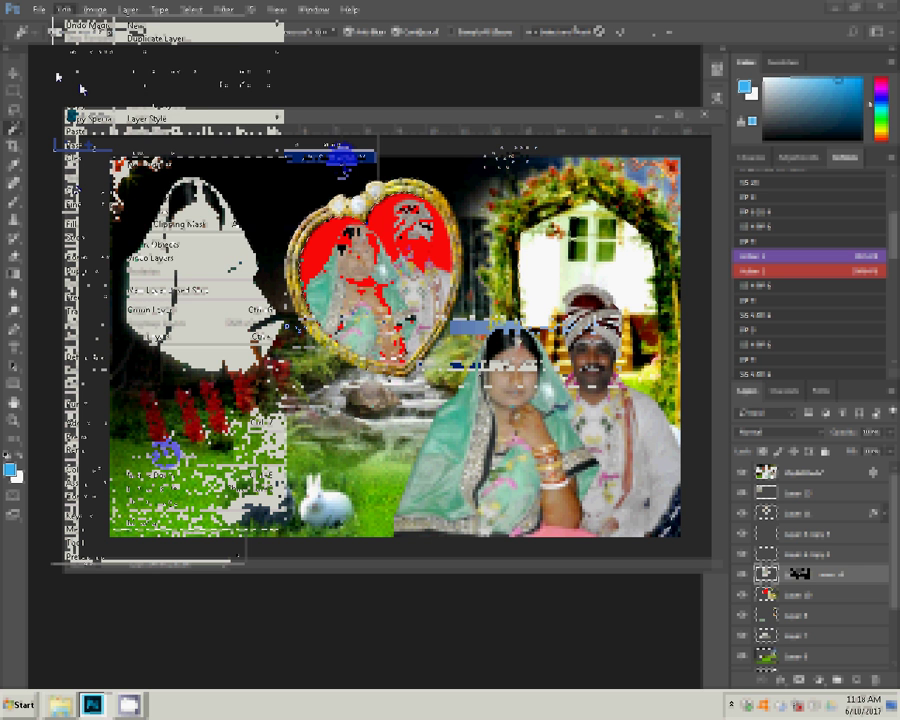
{"action": "left_click", "coordinate": [88, 14]}
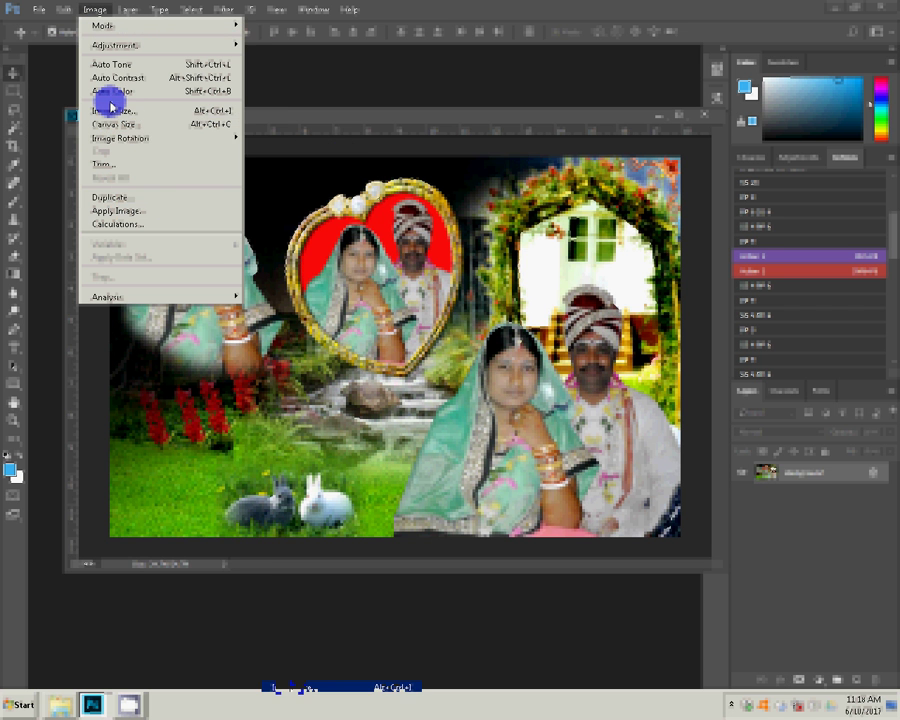
{"action": "left_click", "coordinate": [112, 110]}
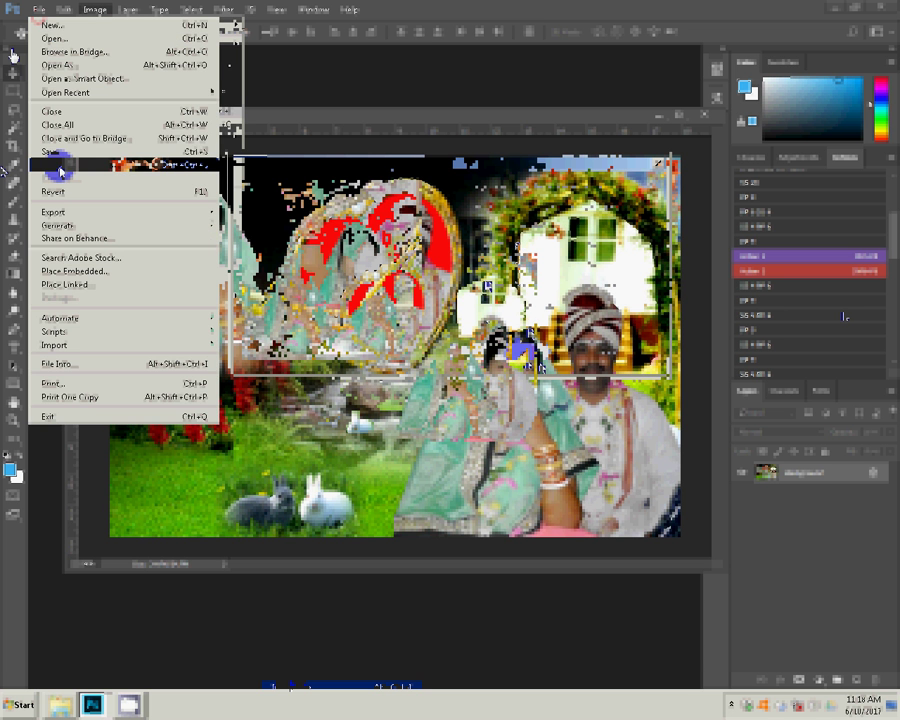
- Save the flattened page as JPEG '7-4x6=1' in Local Disk (G:) > 0 > 10
{"action": "key", "text": "ctrl+shift+s"}
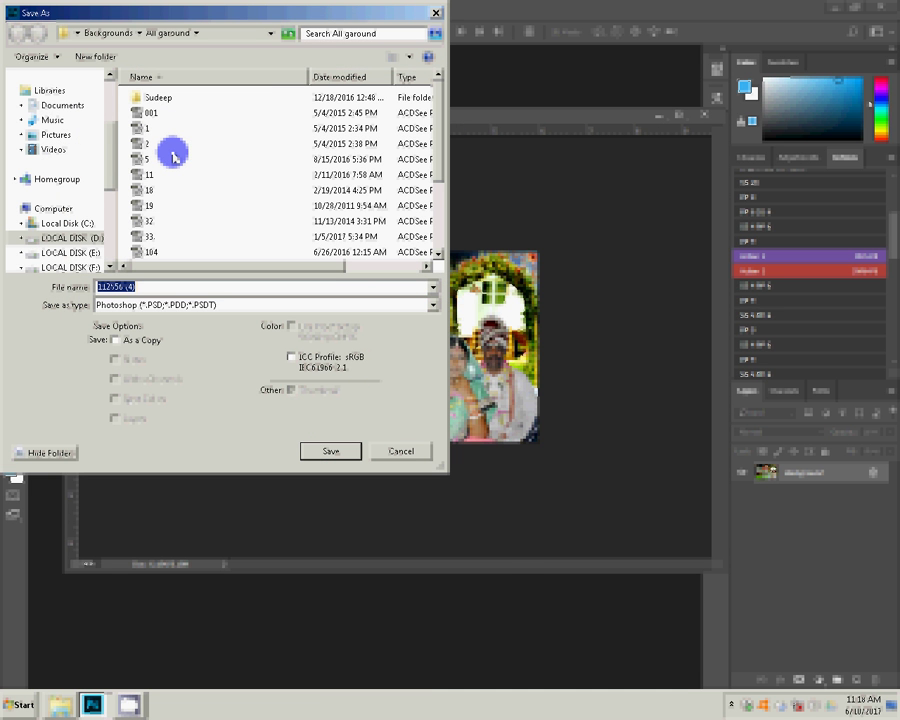
{"action": "scroll", "coordinate": [112, 193], "scroll_direction": "down", "scroll_amount": 2}
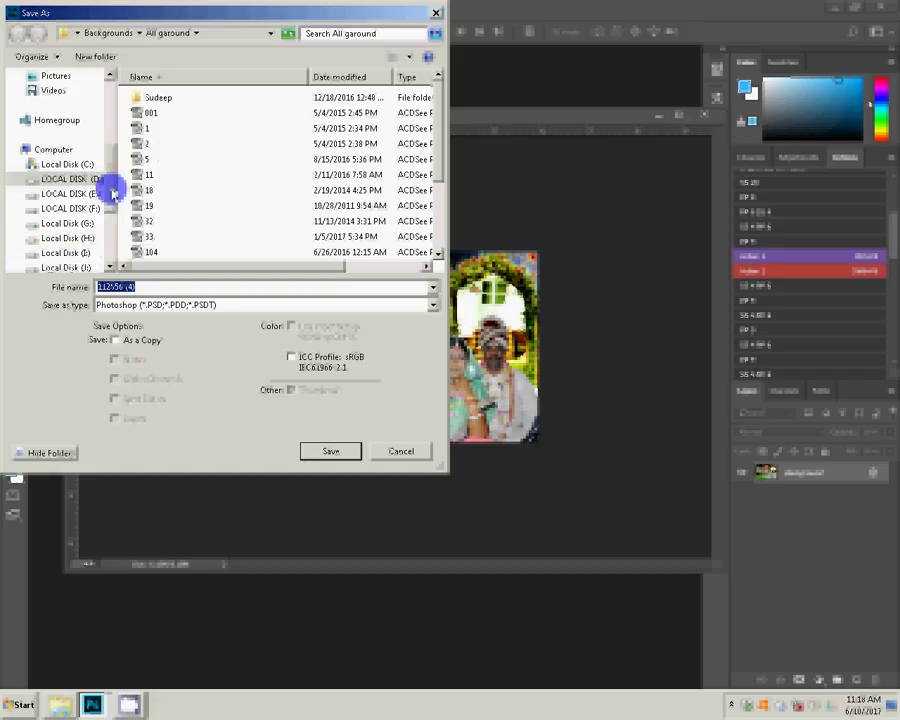
{"action": "left_click", "coordinate": [62, 223]}
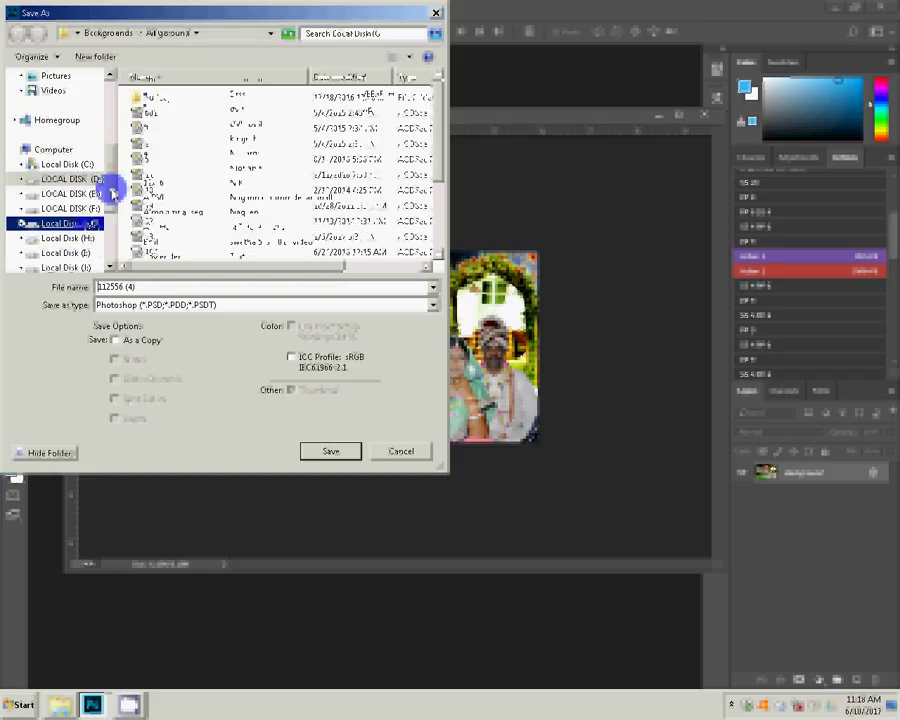
{"action": "key", "text": "Tab"}
{"action": "key", "text": "Tab"}
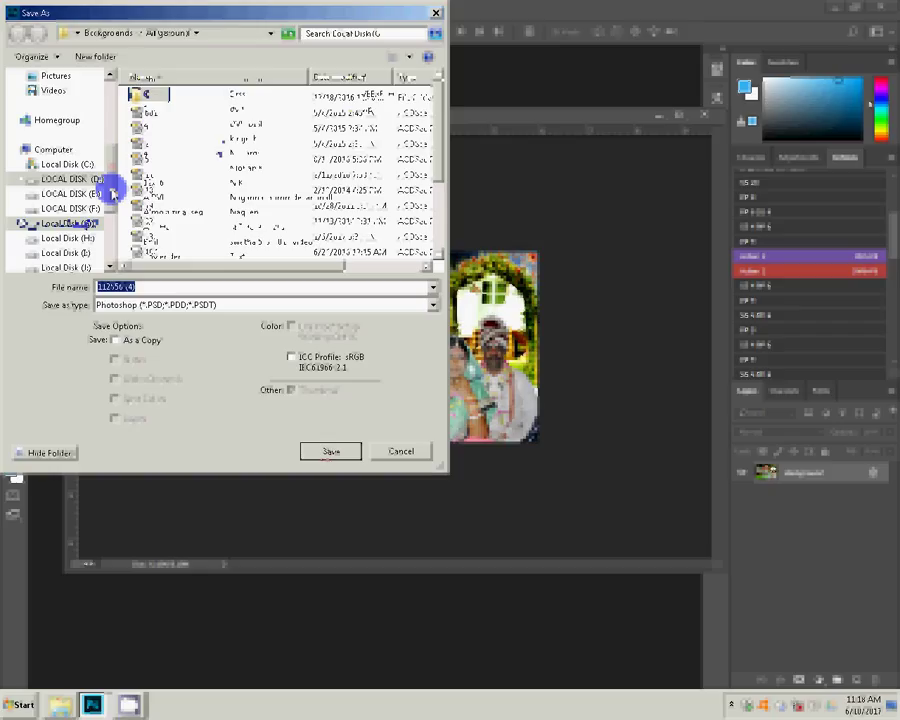
{"action": "key", "text": "shift+Tab"}
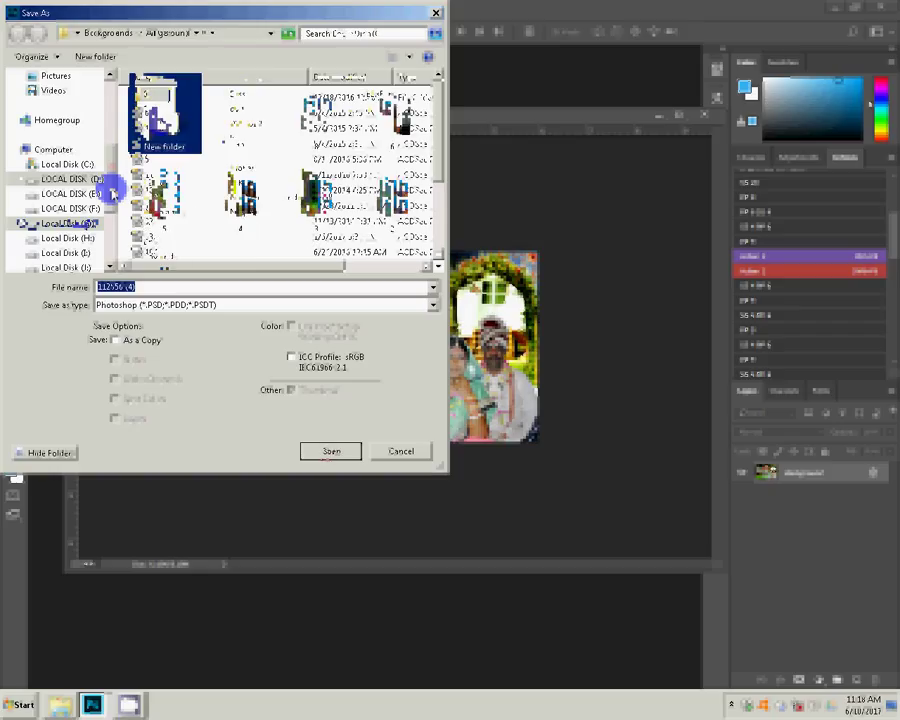
{"action": "key", "text": "Right"}
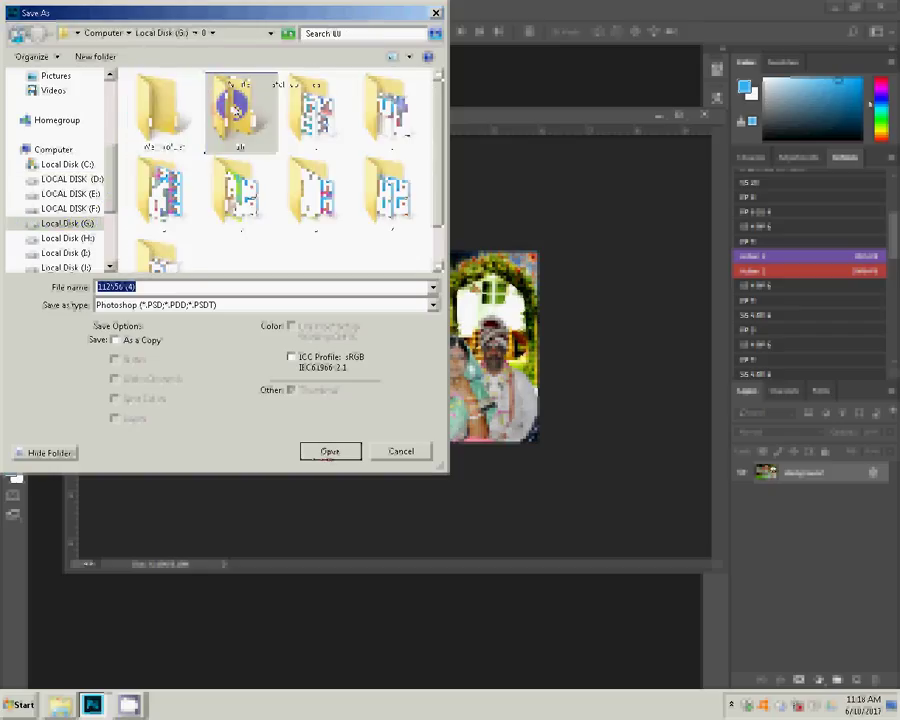
{"action": "left_click", "coordinate": [300, 304]}
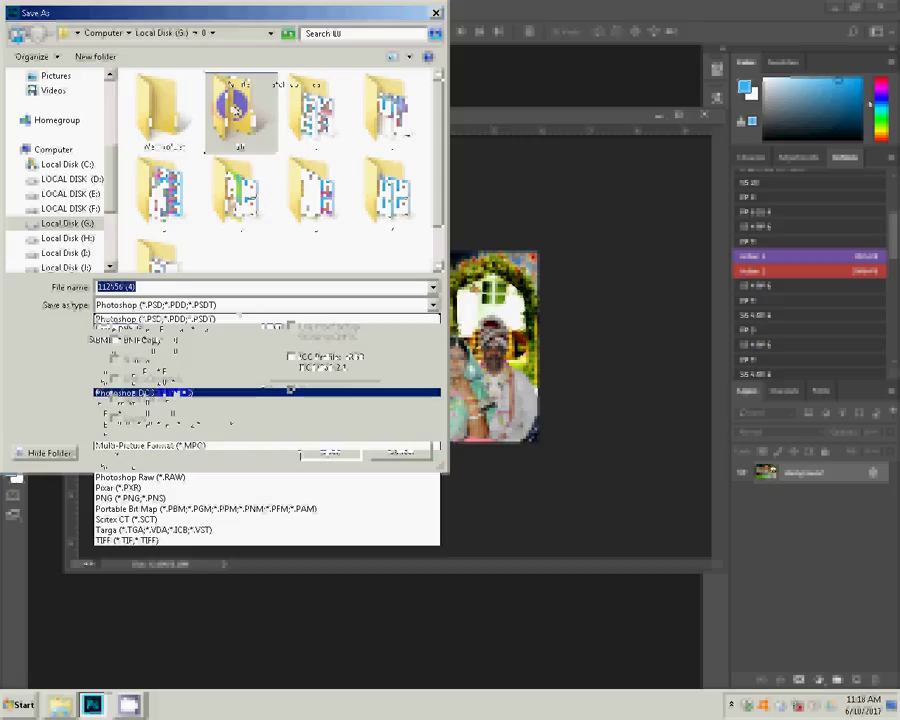
{"action": "left_click", "coordinate": [166, 413]}
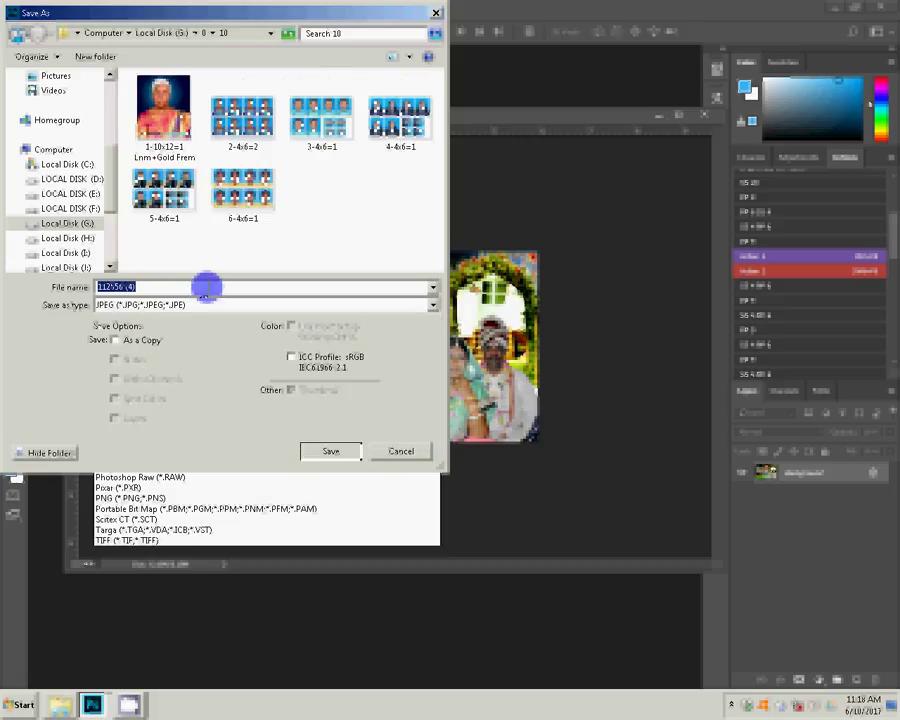
{"action": "type", "text": "7-4"}
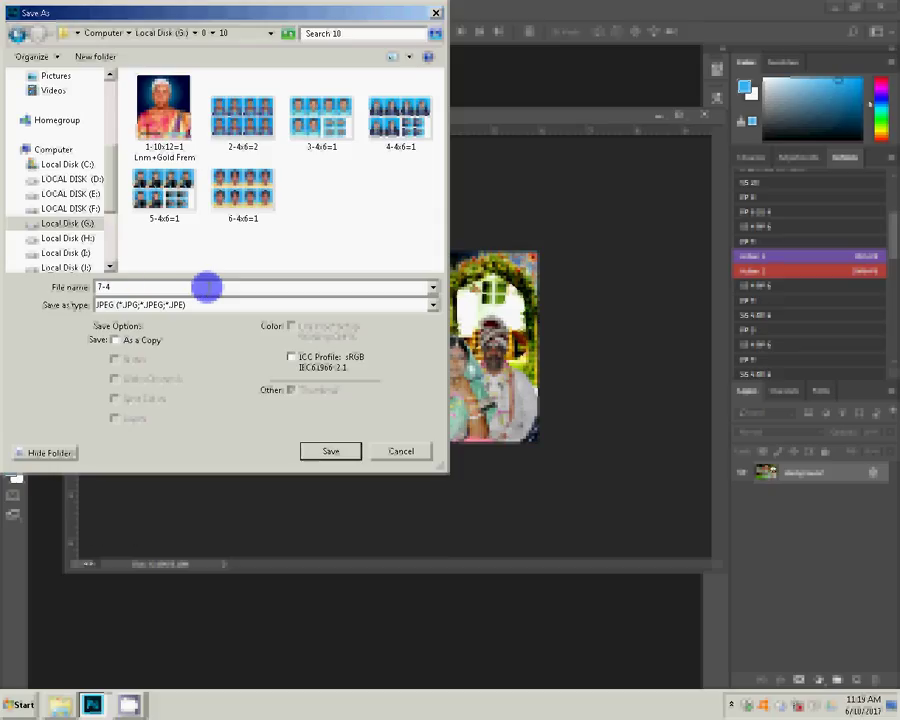
{"action": "type", "text": "x6="}
{"action": "type", "text": "1"}
{"action": "key", "text": "Return"}
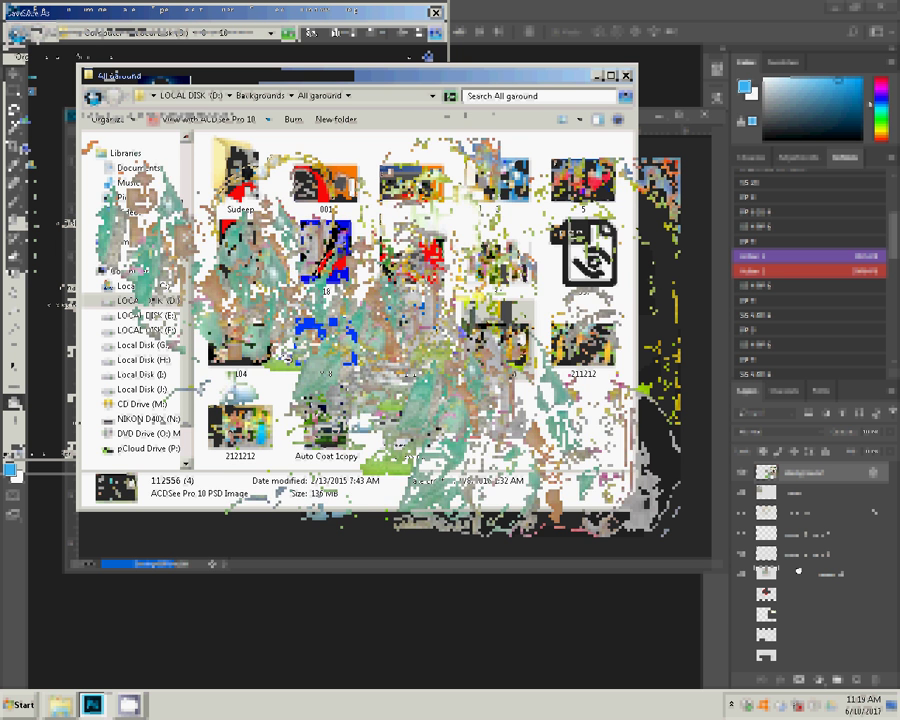
- Select the 104 template PSD in the All garound backgrounds folder
{"action": "left_click", "coordinate": [240, 342]}
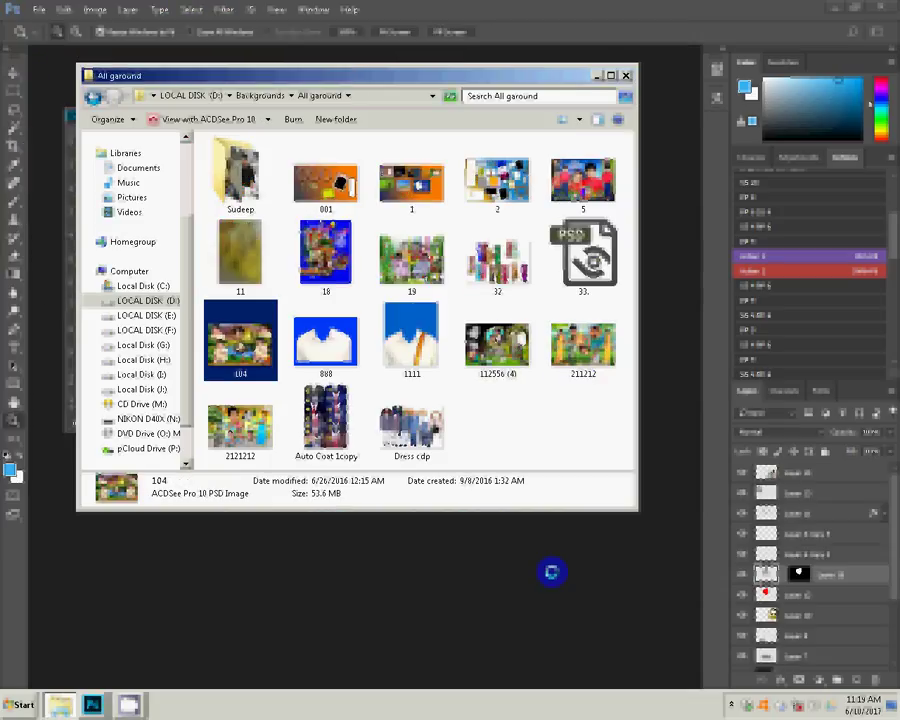